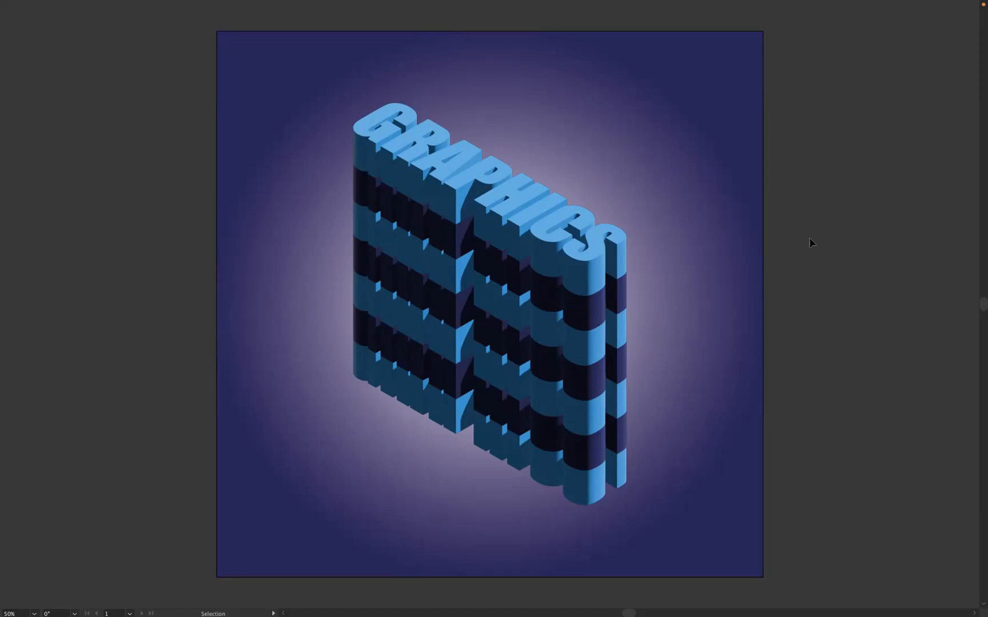
- Add a second 381 × 381 mm artboard to the right of the finished artwork, leaving a gap between the two
key(f)
key(super+minus)
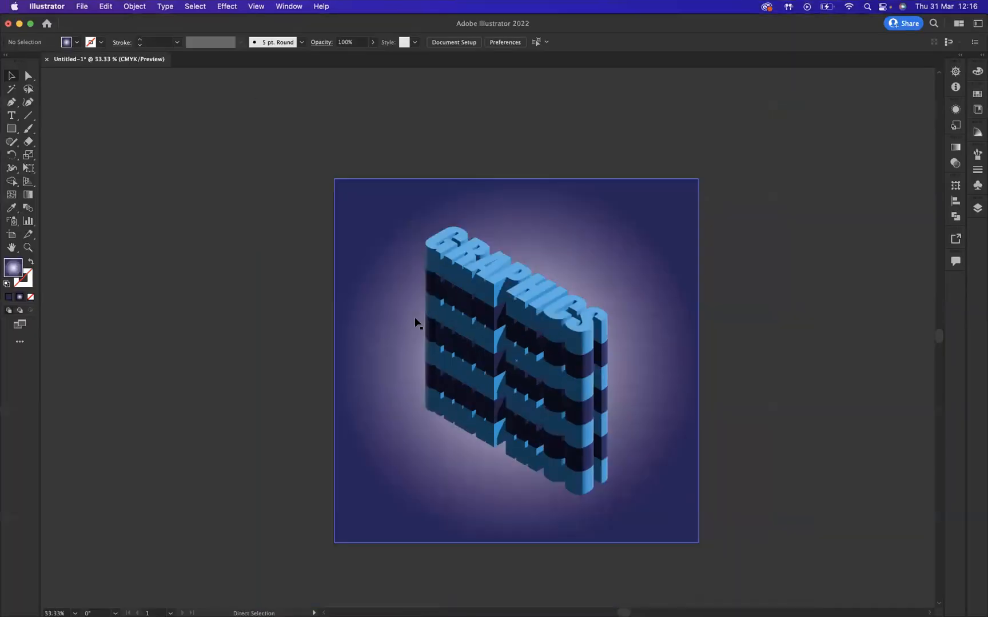
scroll(809, 377, right, 5)
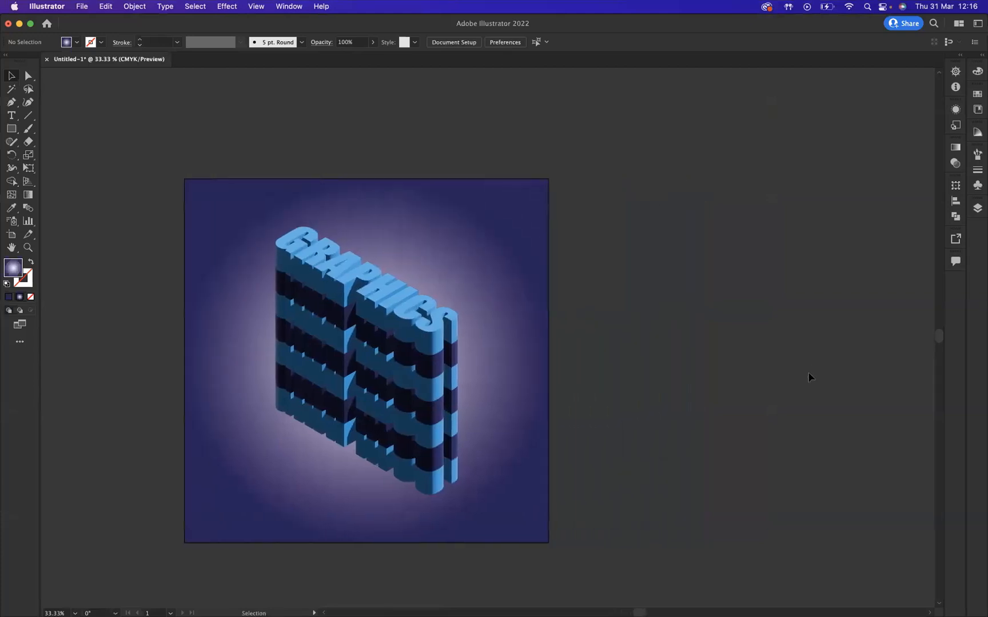
scroll(809, 377, right, 4)
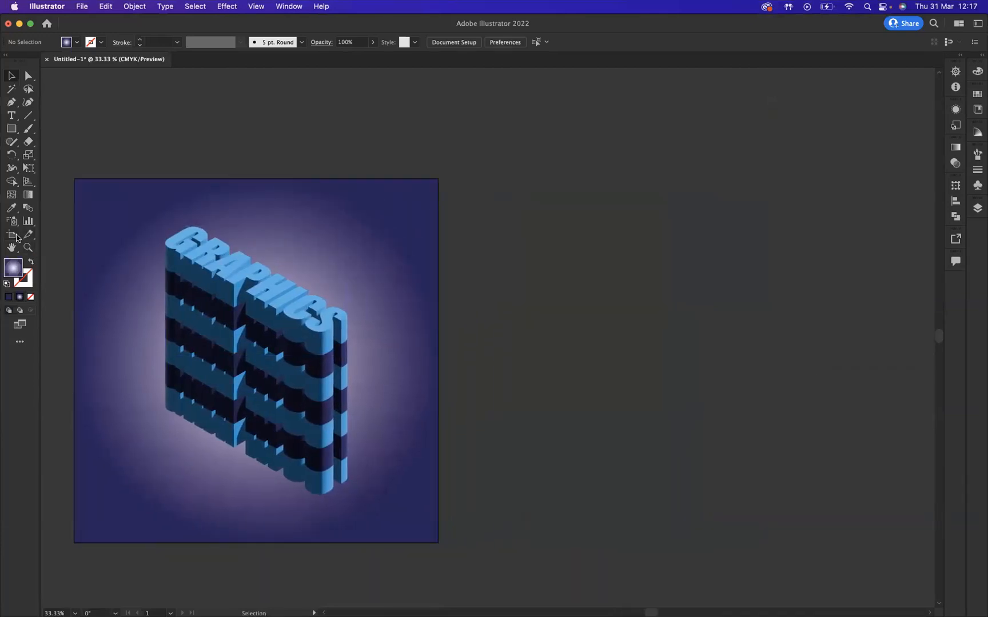
click(12, 236)
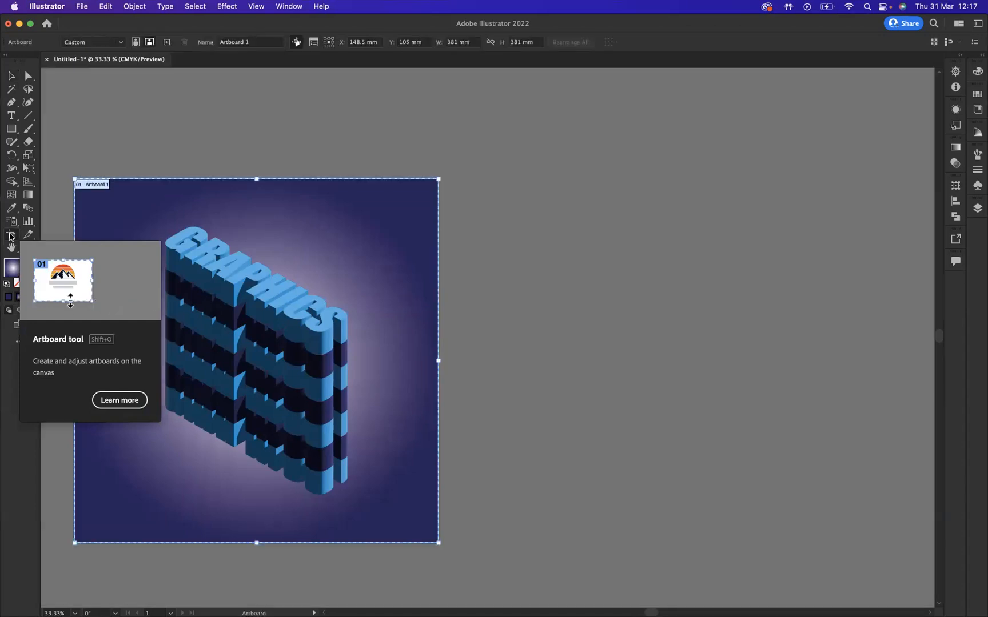
click(166, 45)
drag(443, 307, 498, 306)
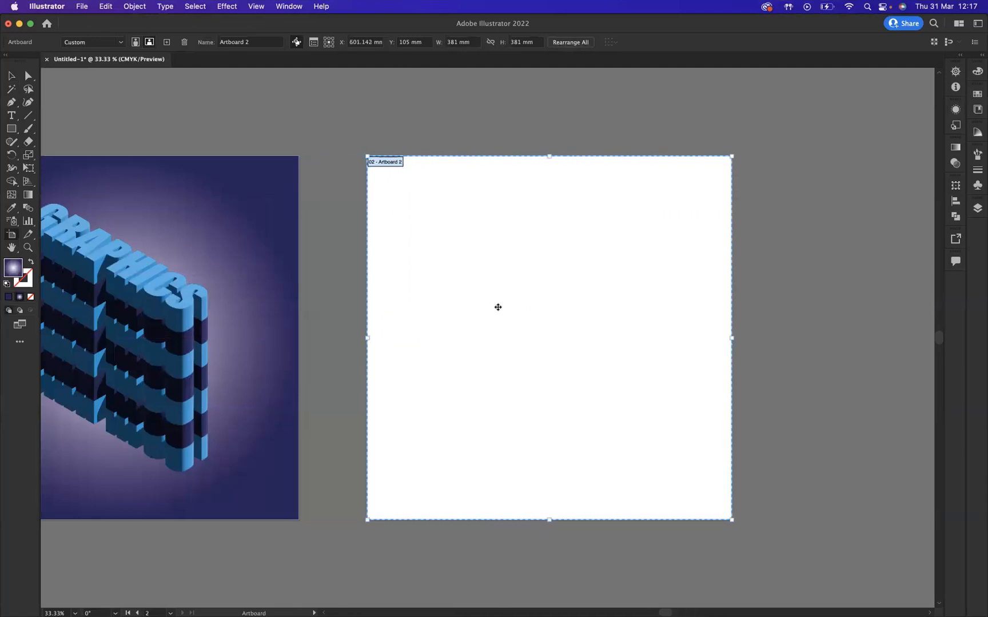
click(11, 75)
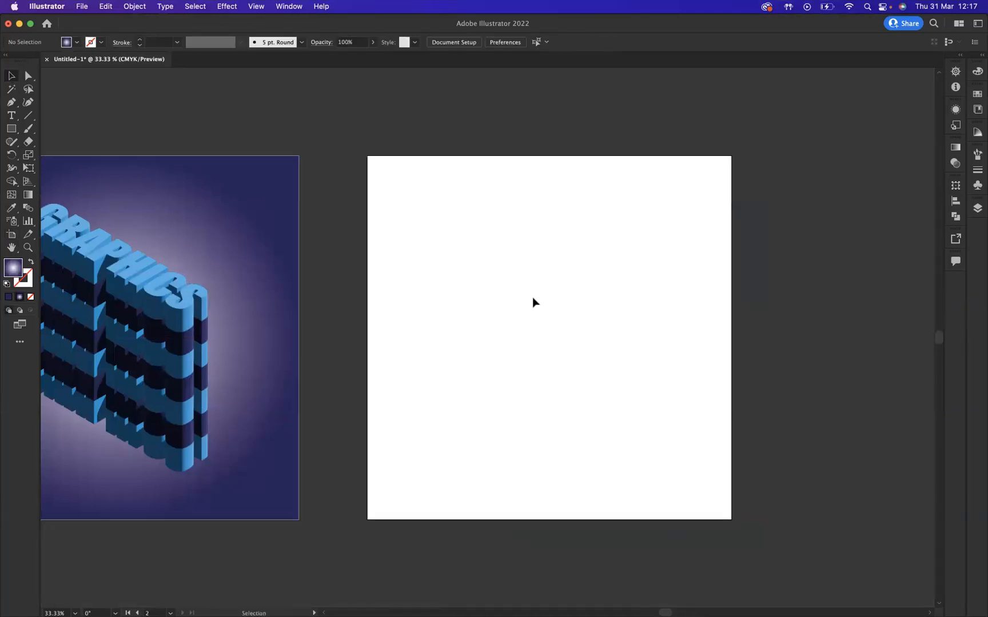
- Create the text GRAPHICS in Impact on the new artboard, scaled to about 207 pt, with a duplicate directly below it
click(12, 117)
click(455, 275)
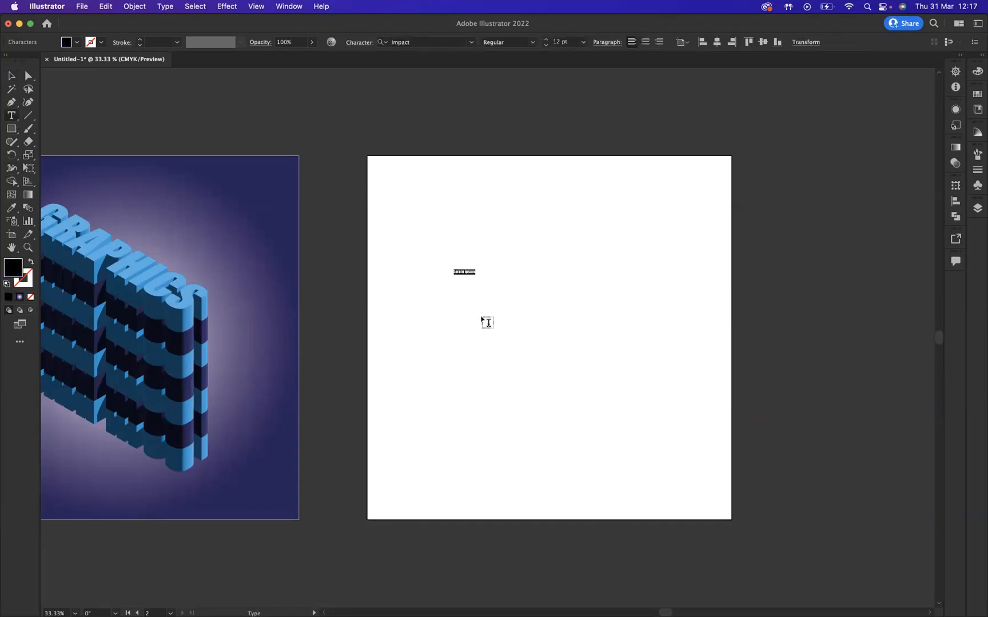
key(BackSpace)
click(10, 75)
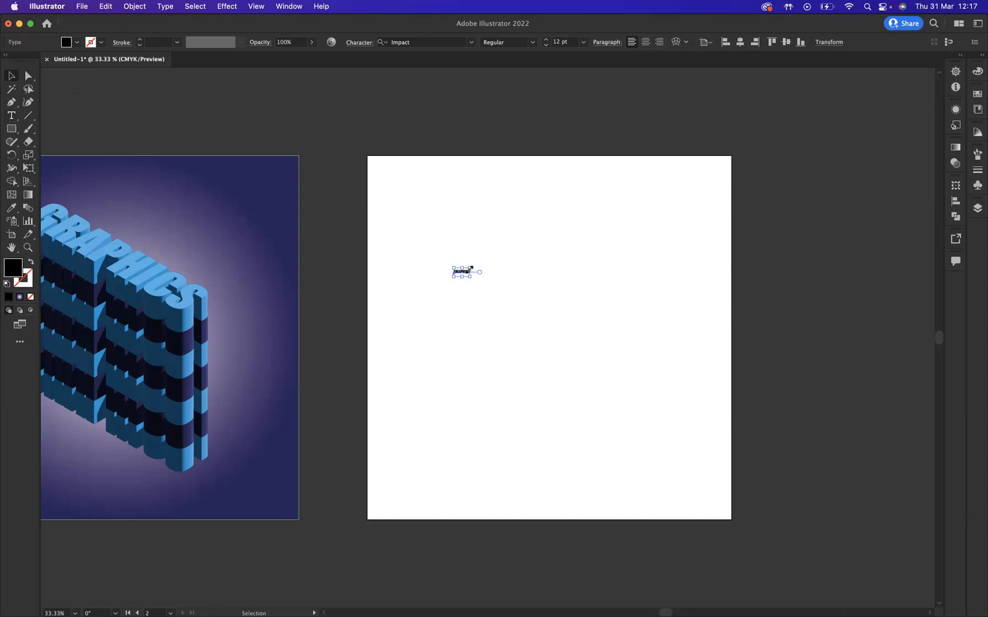
drag(471, 267, 618, 197)
drag(454, 275, 520, 378)
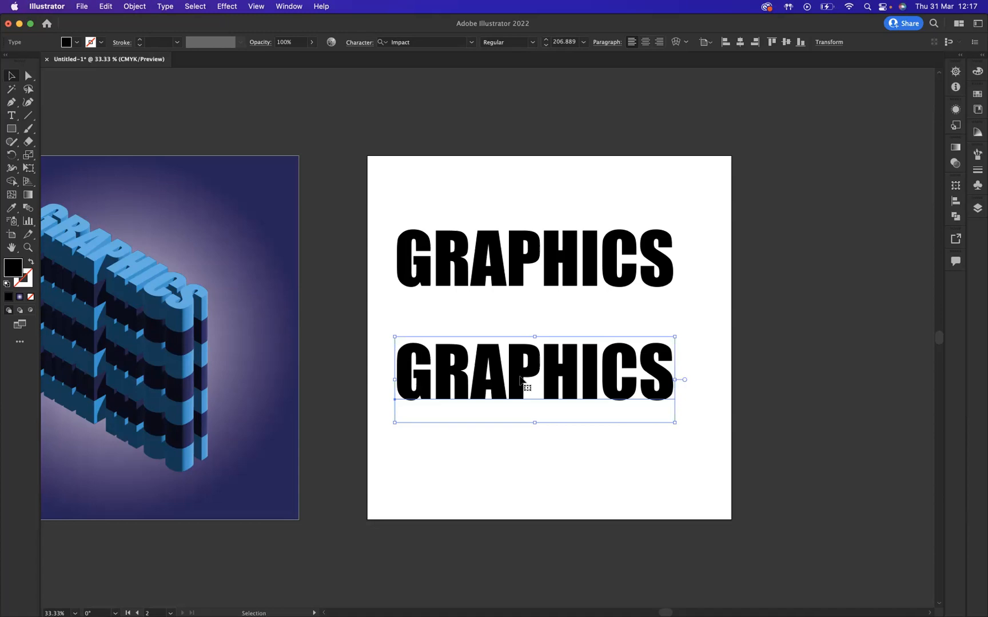
- Fill the upper GRAPHICS text with a red-orange swatch
click(494, 260)
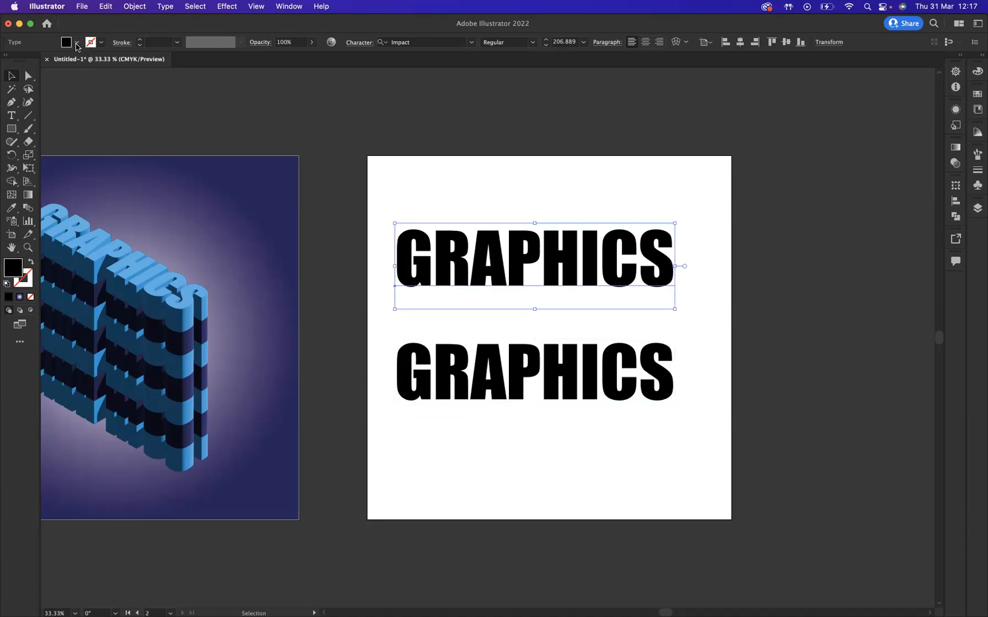
click(76, 43)
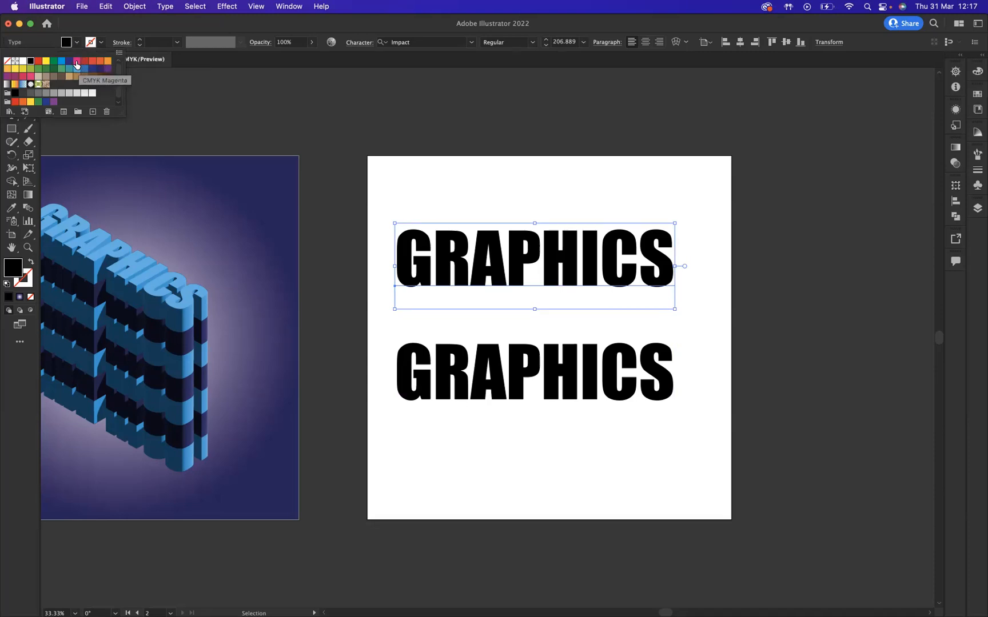
click(76, 61)
click(92, 61)
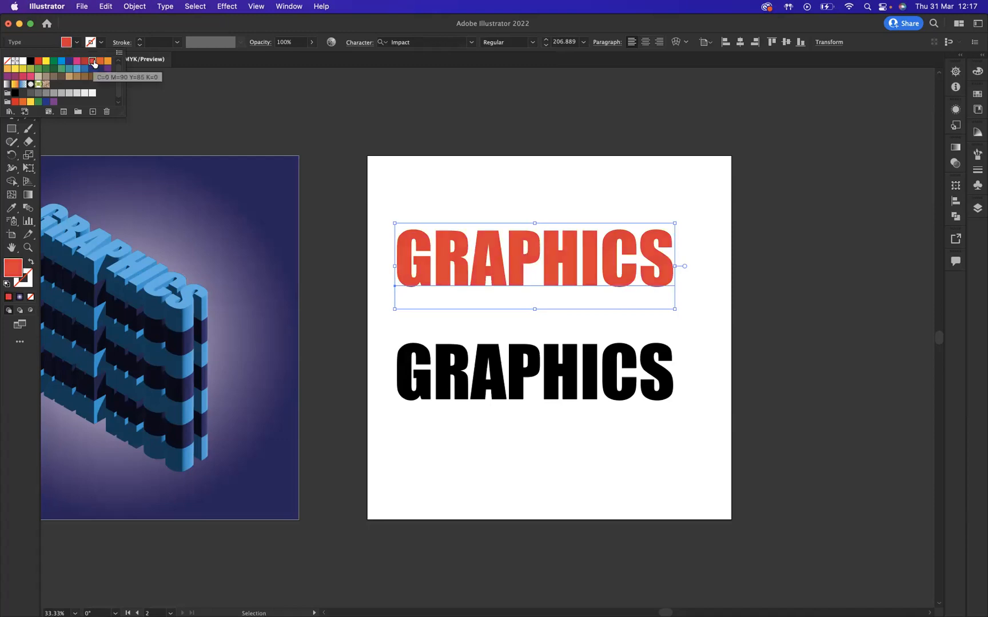
- Fill the lower GRAPHICS text with a light orange swatch
click(490, 362)
click(491, 363)
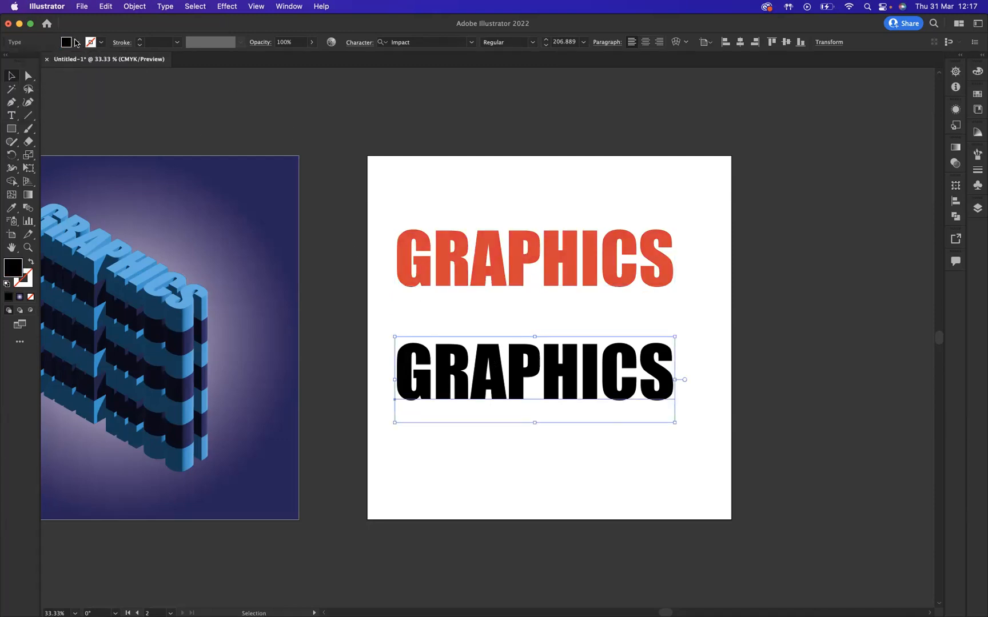
click(77, 42)
click(108, 63)
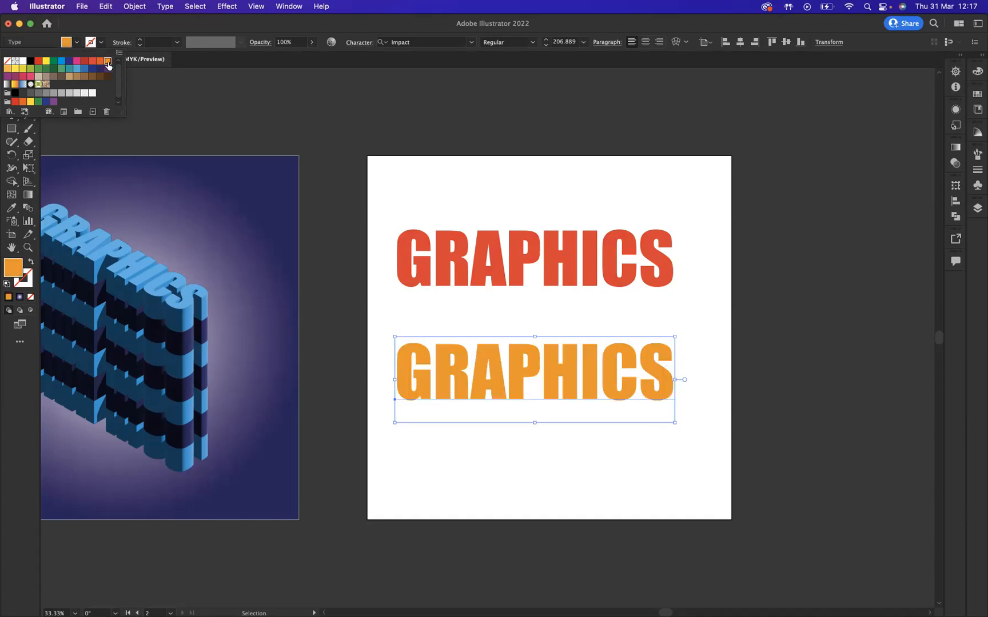
click(559, 192)
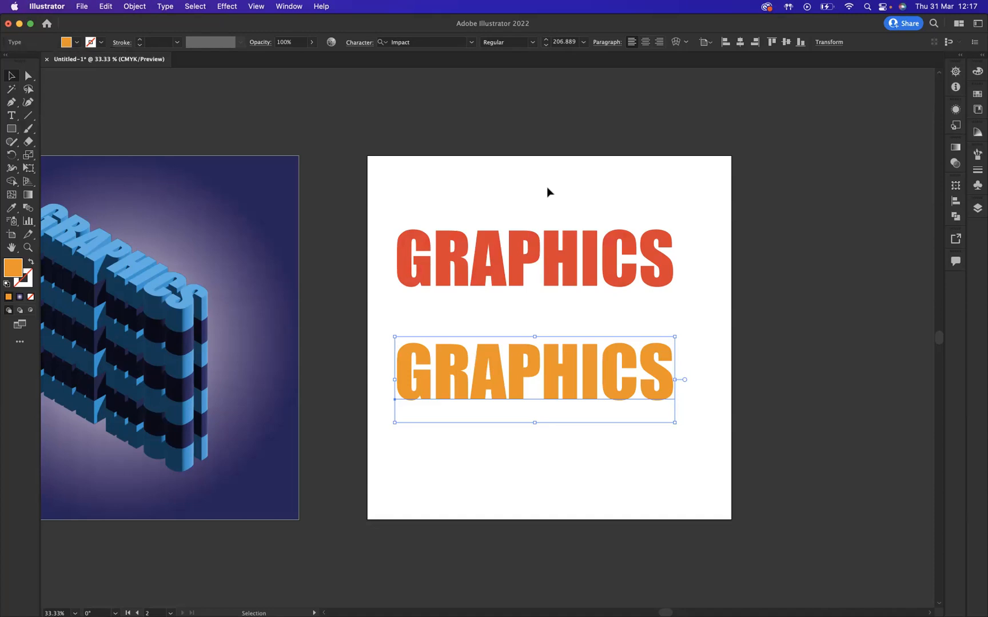
- Apply the 3D Extrude & Bevel effect to both GRAPHICS texts together
drag(466, 181, 532, 421)
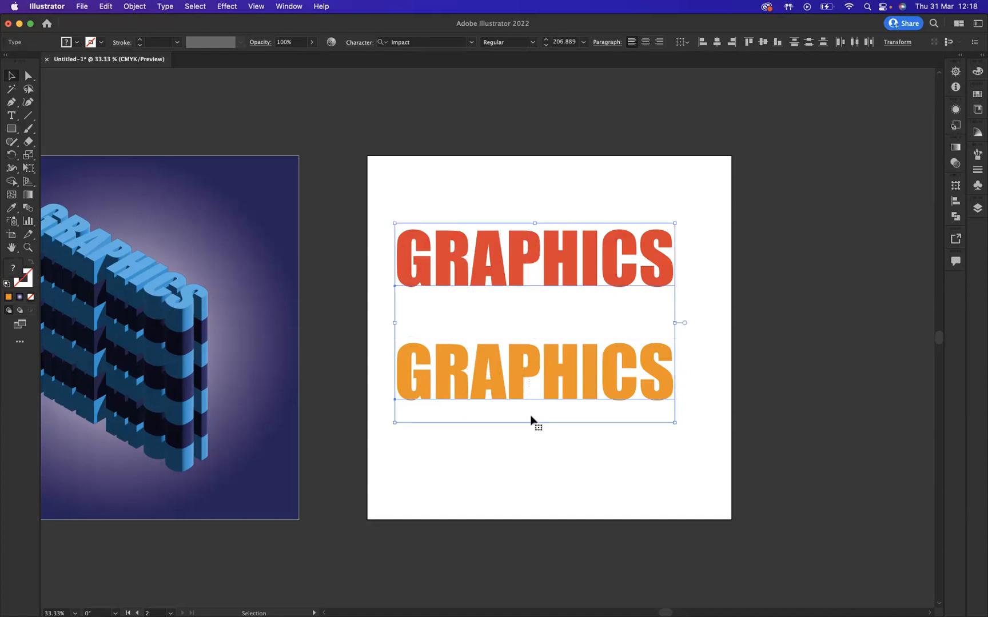
click(227, 7)
mouse_move(246, 84)
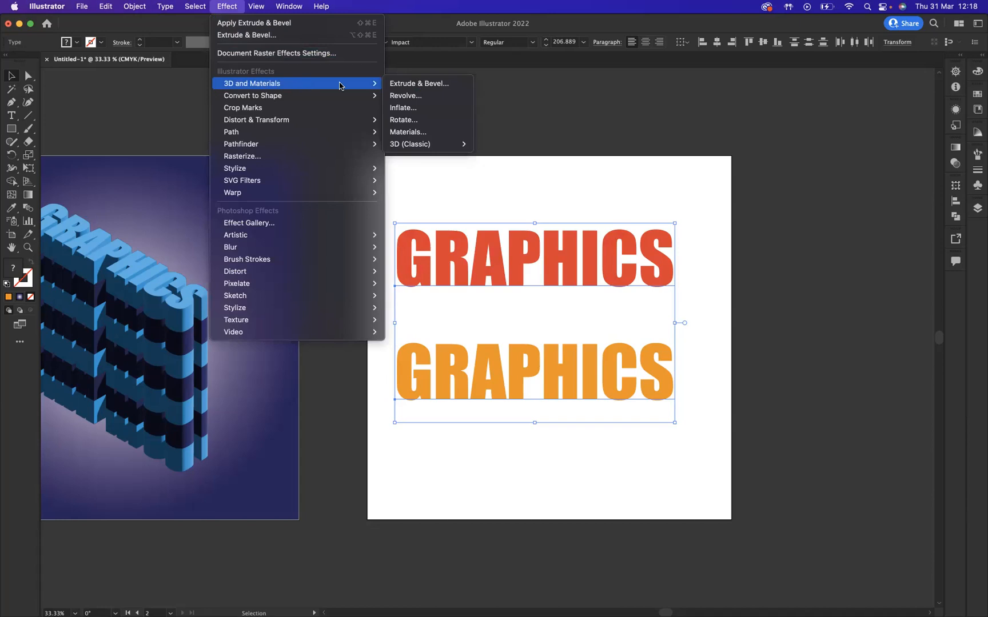
click(428, 86)
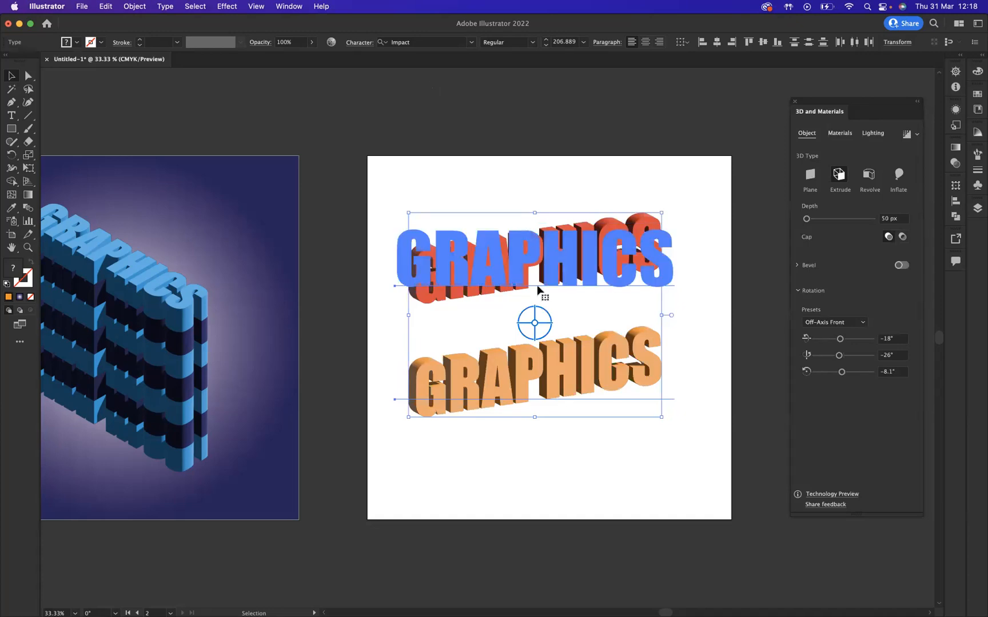
- Try a custom 3D rotation of -23°, 3° and 18° on both extruded texts
mouse_move(530, 324)
mouse_down()
mouse_move(522, 298)
mouse_move(508, 324)
mouse_move(535, 322)
mouse_up()
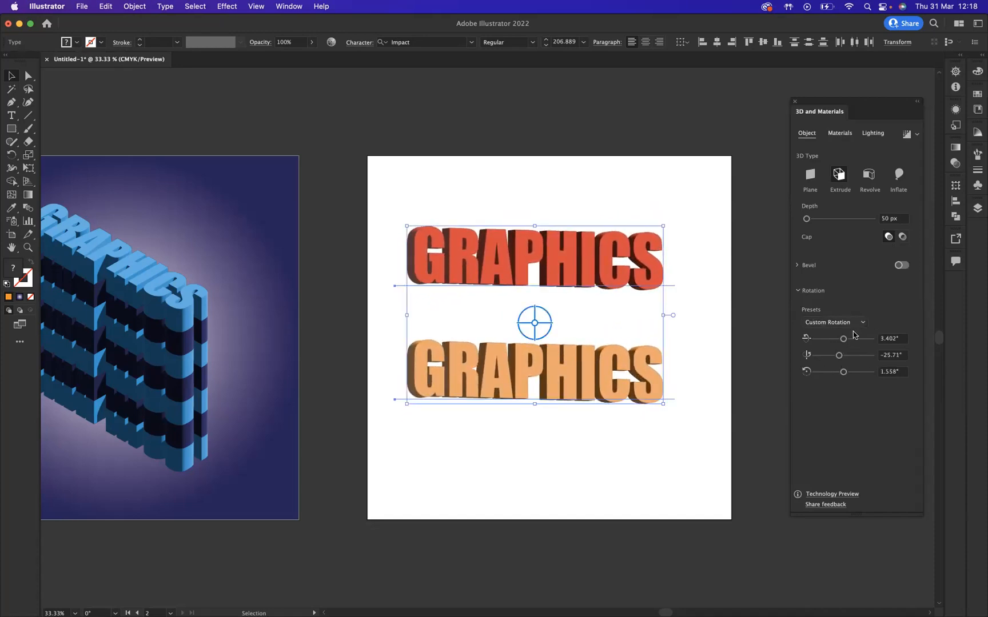
drag(843, 338, 846, 373)
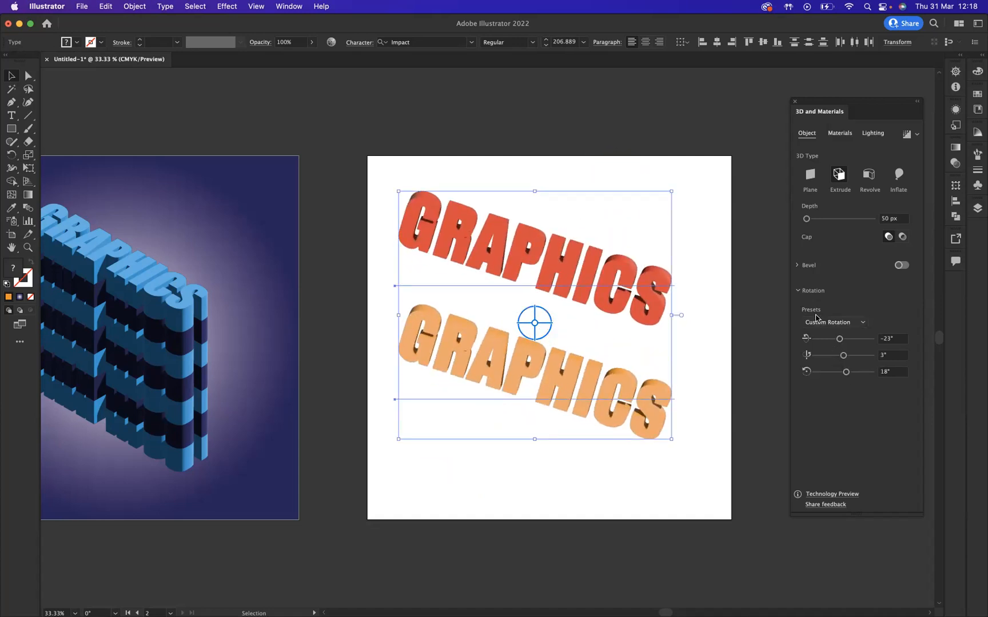
- Apply the Isometric Top rotation preset to both texts and set the extrusion depth to 146 px
click(862, 323)
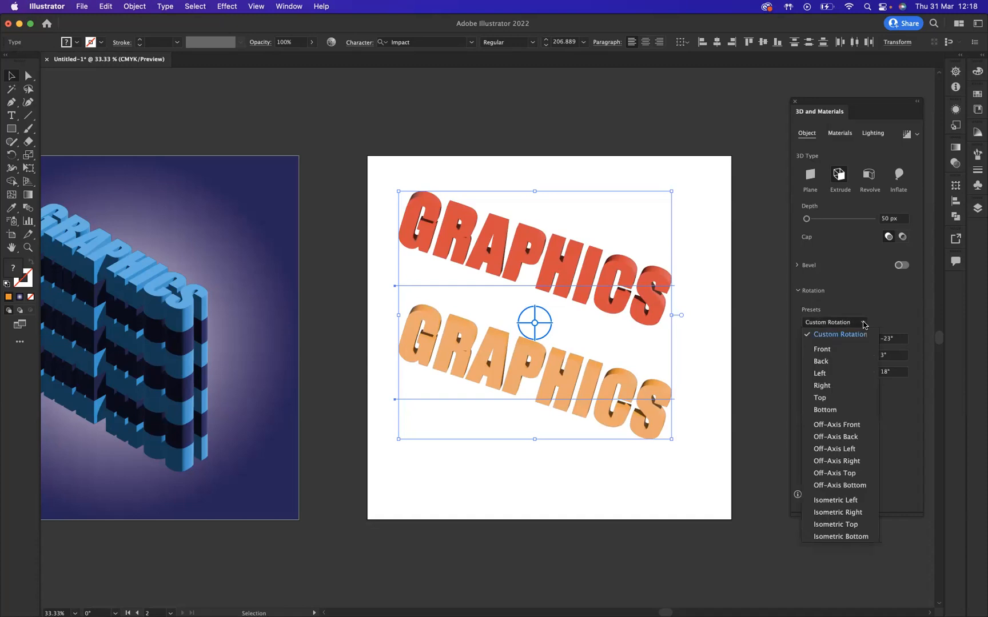
click(837, 525)
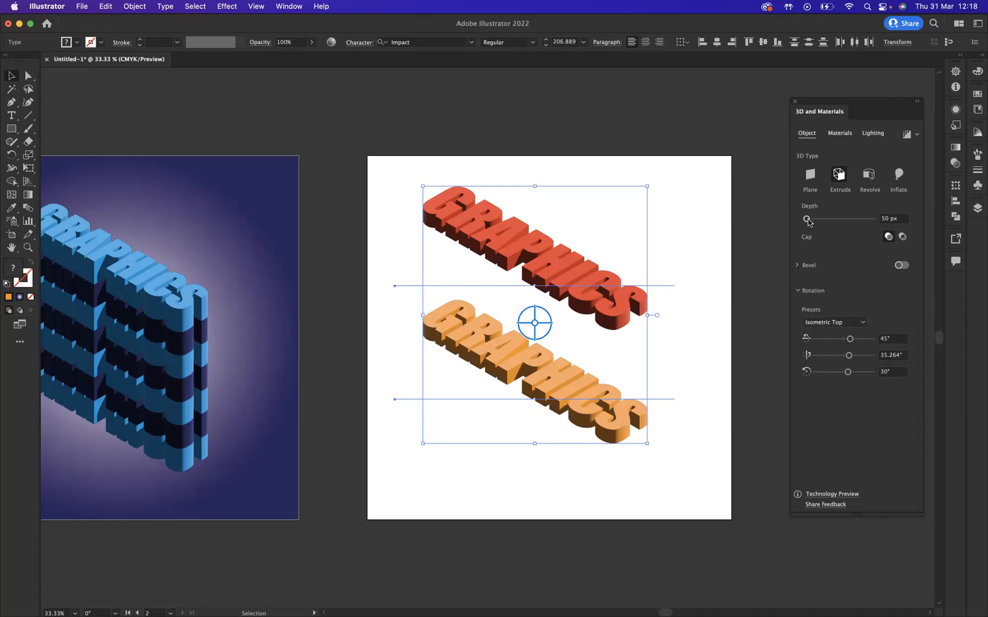
drag(810, 222, 812, 223)
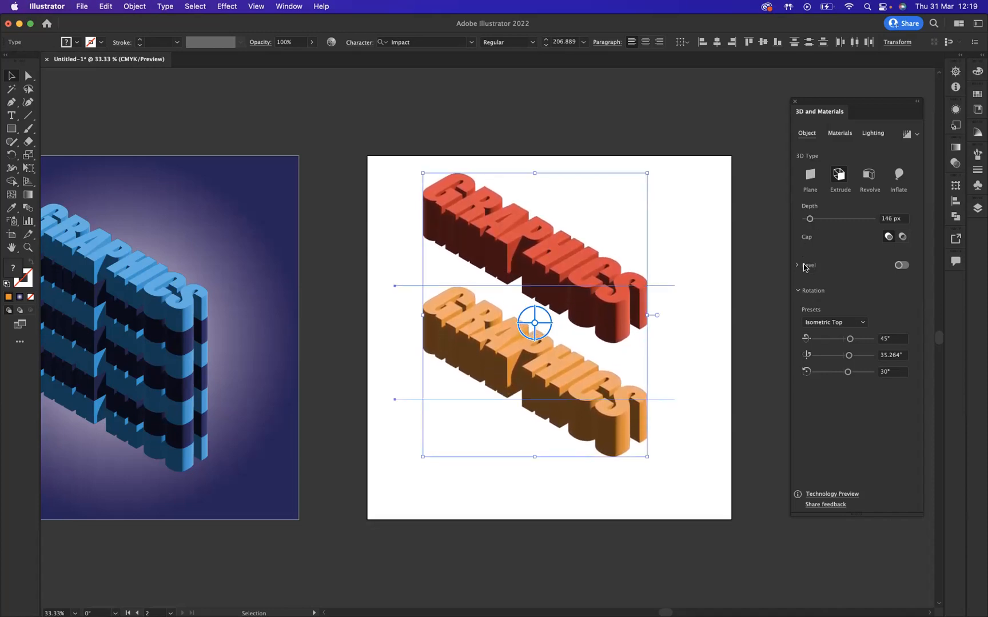
- Try a Round bevel on both texts with 44% width and 43% height
click(902, 265)
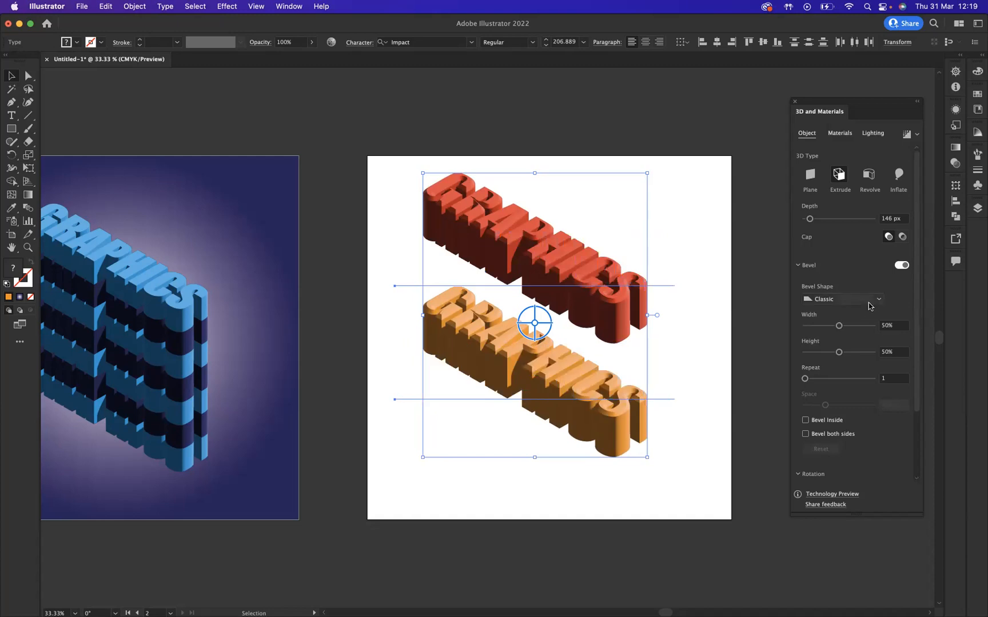
click(875, 301)
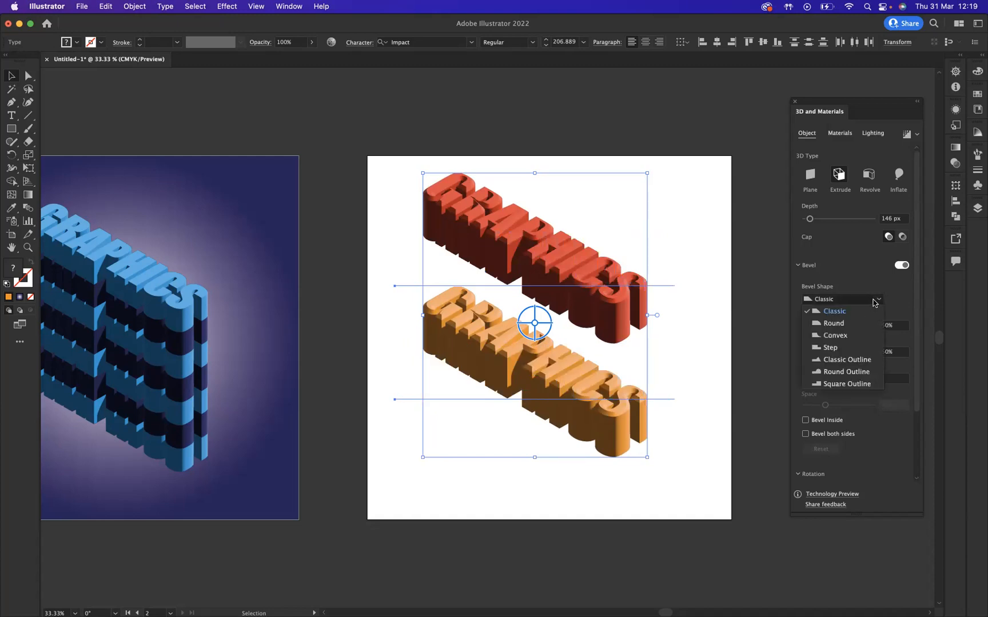
click(849, 325)
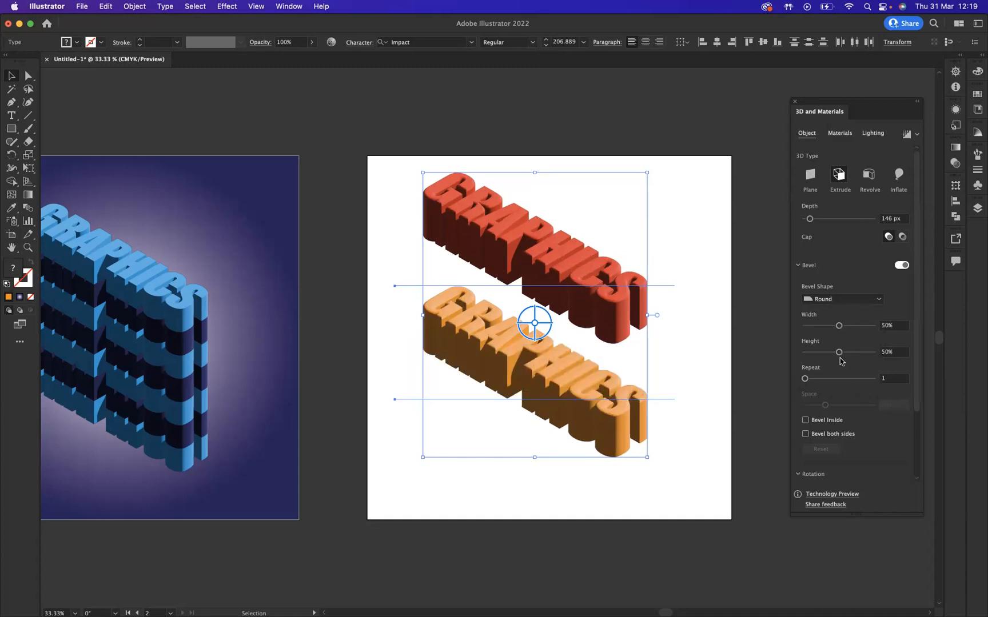
drag(840, 354, 835, 325)
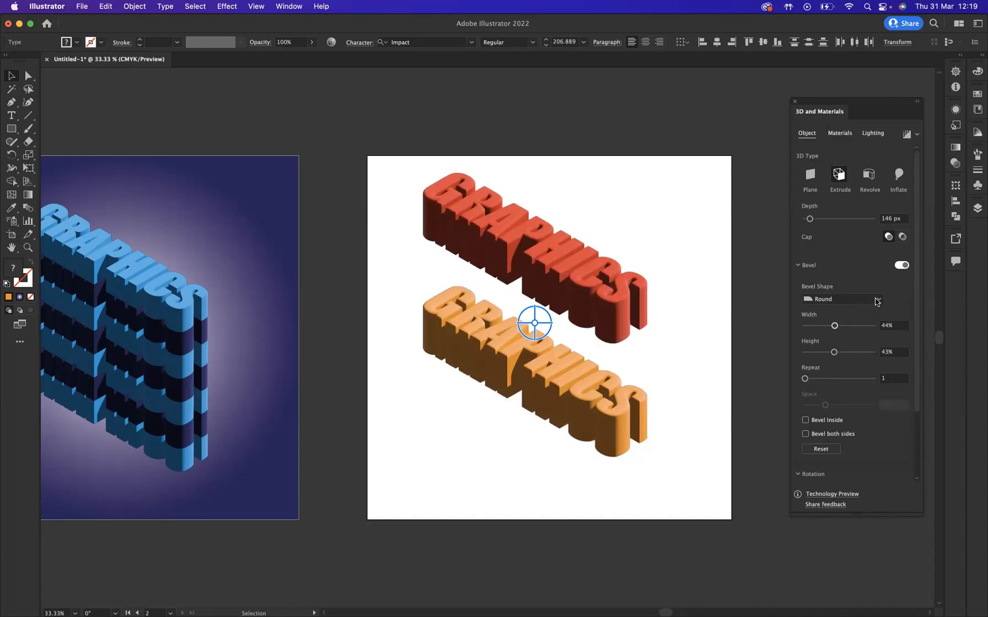
- Try the Classic Outline bevel with 4 repeats and slightly wider spacing, and switch the bevel off again
click(878, 301)
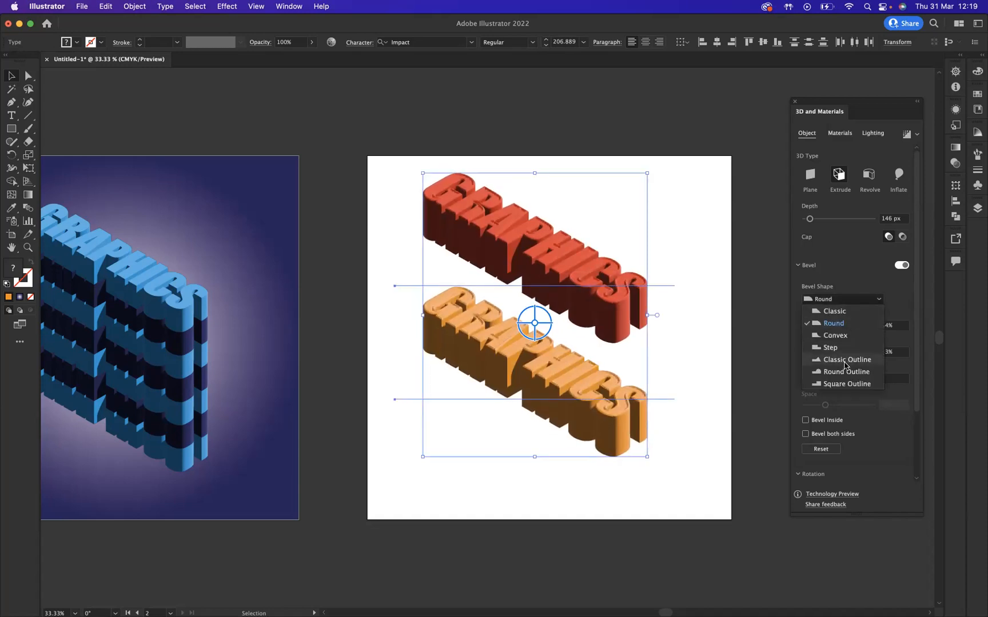
click(845, 362)
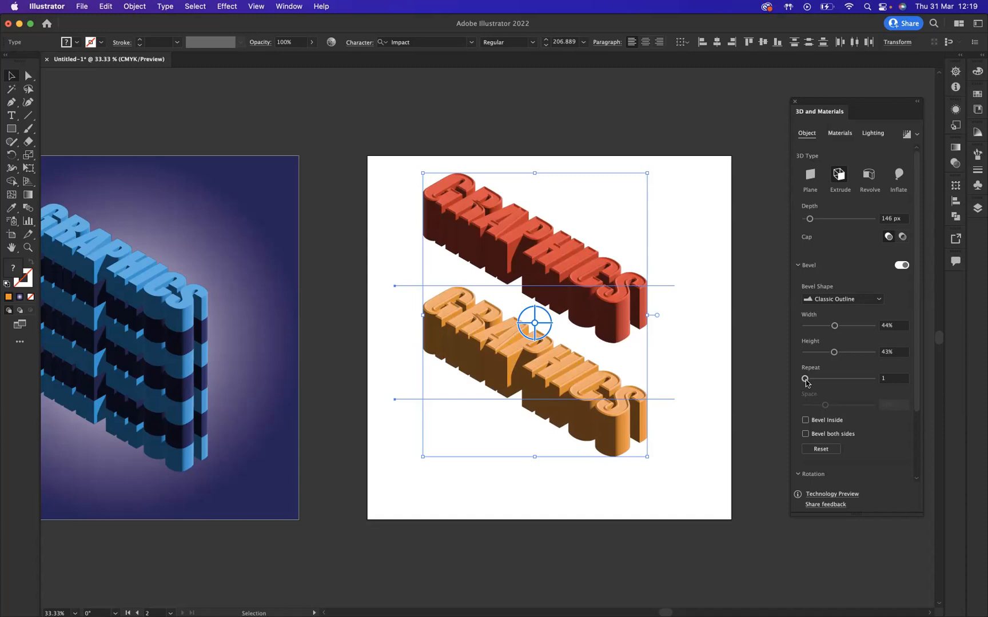
drag(806, 379, 826, 382)
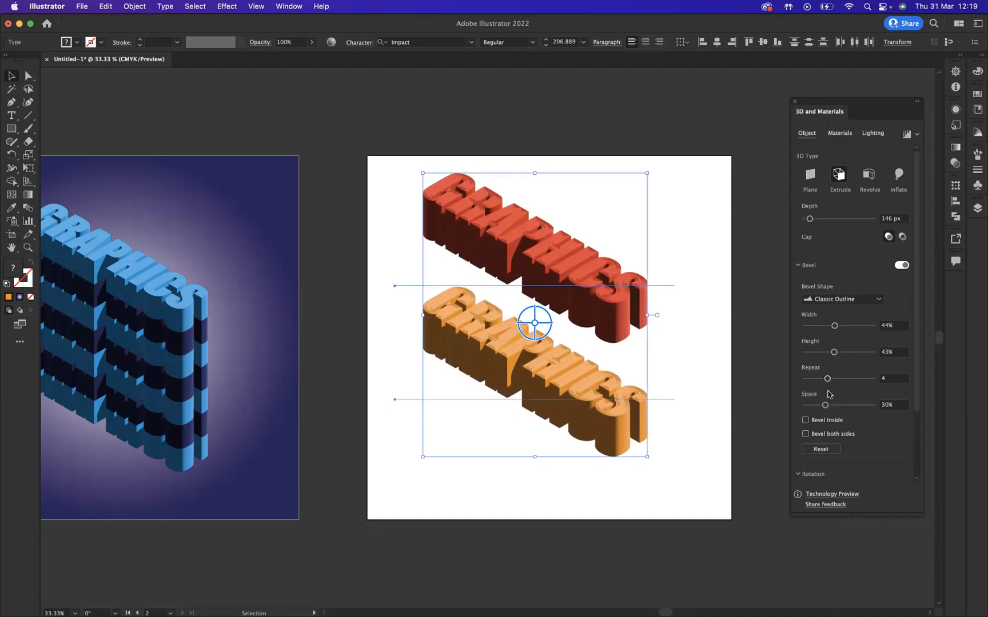
drag(825, 405, 832, 405)
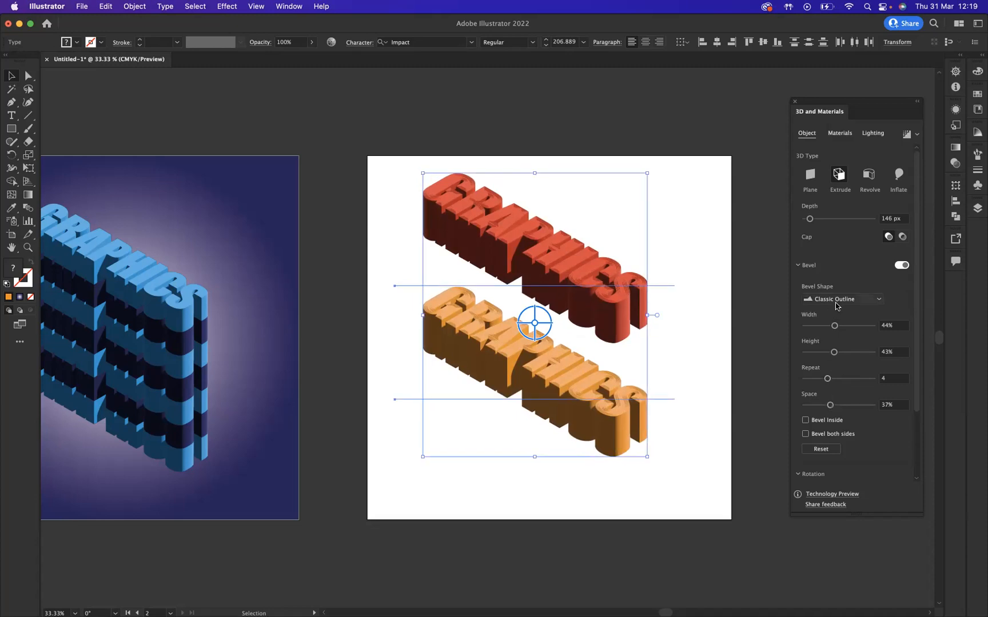
click(901, 267)
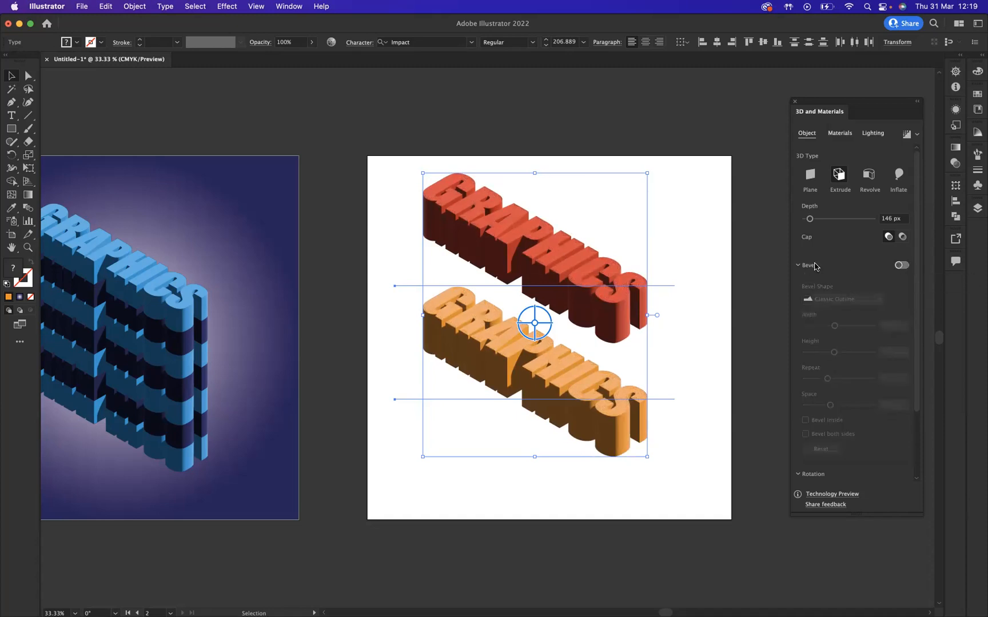
- Change both texts to the Inflate 3D type with a depth of 19 px and a volume of 40%
drag(810, 220, 807, 220)
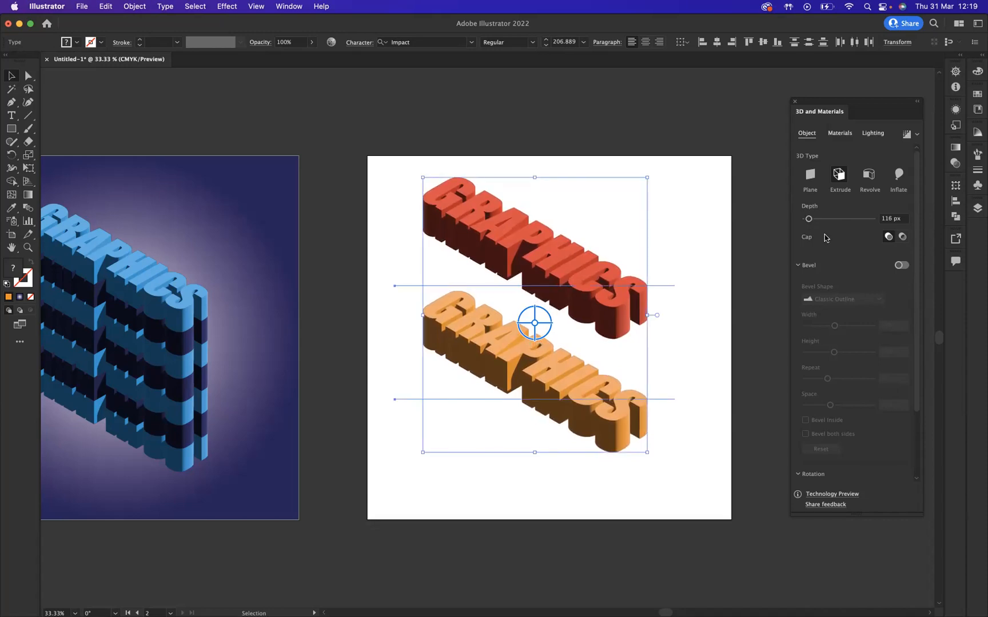
click(898, 176)
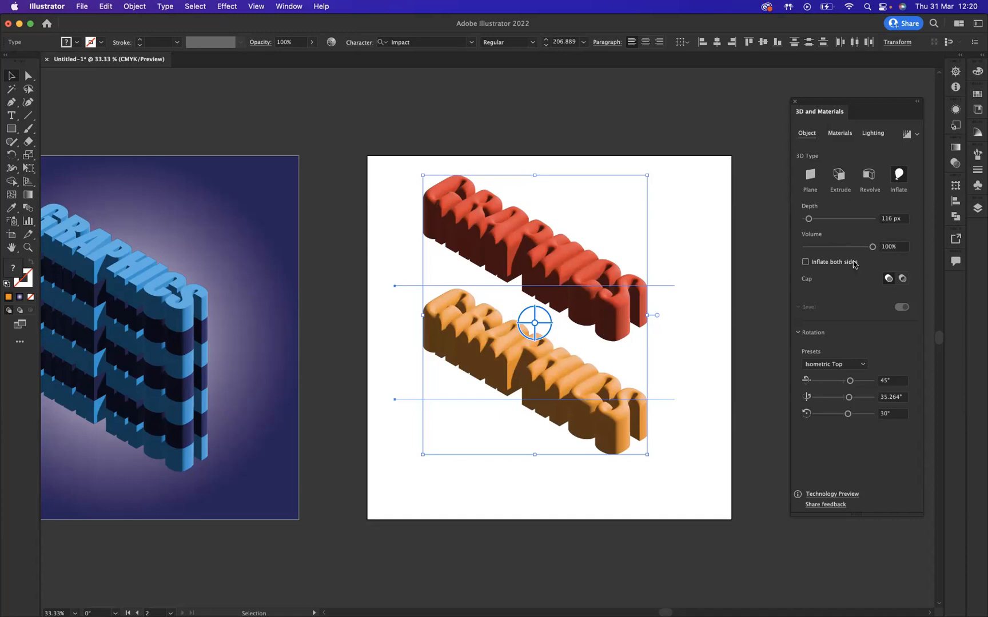
drag(809, 218, 805, 220)
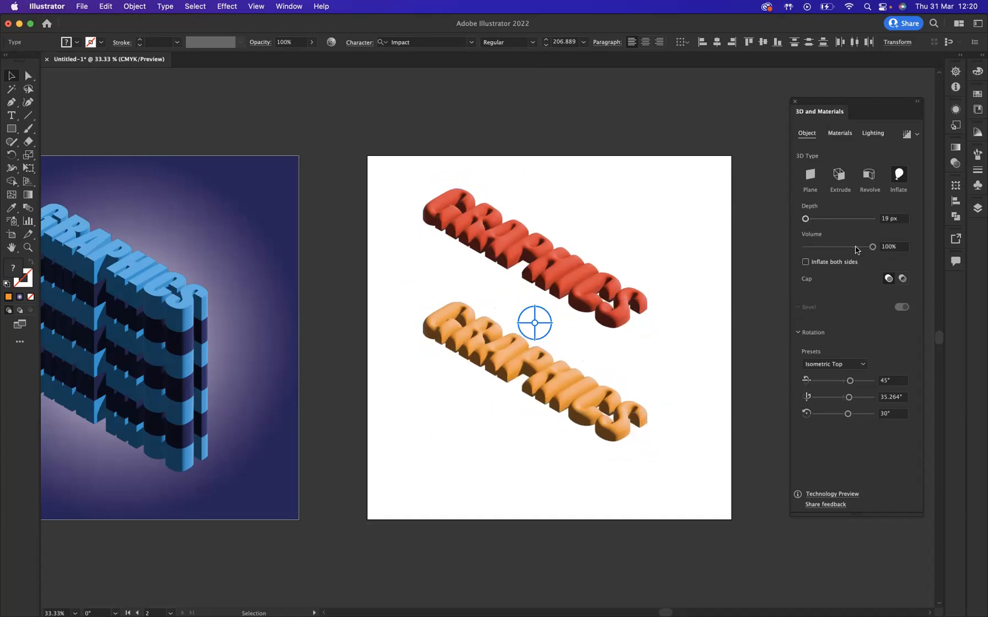
click(833, 248)
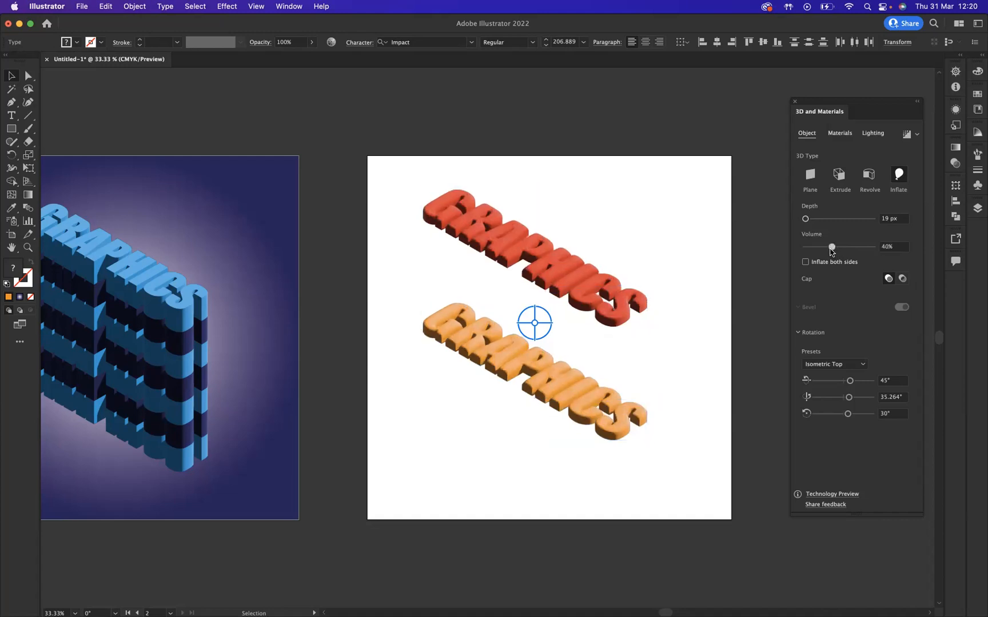
- Set the depth of both inflated texts to 80 px
click(811, 220)
drag(810, 220, 807, 220)
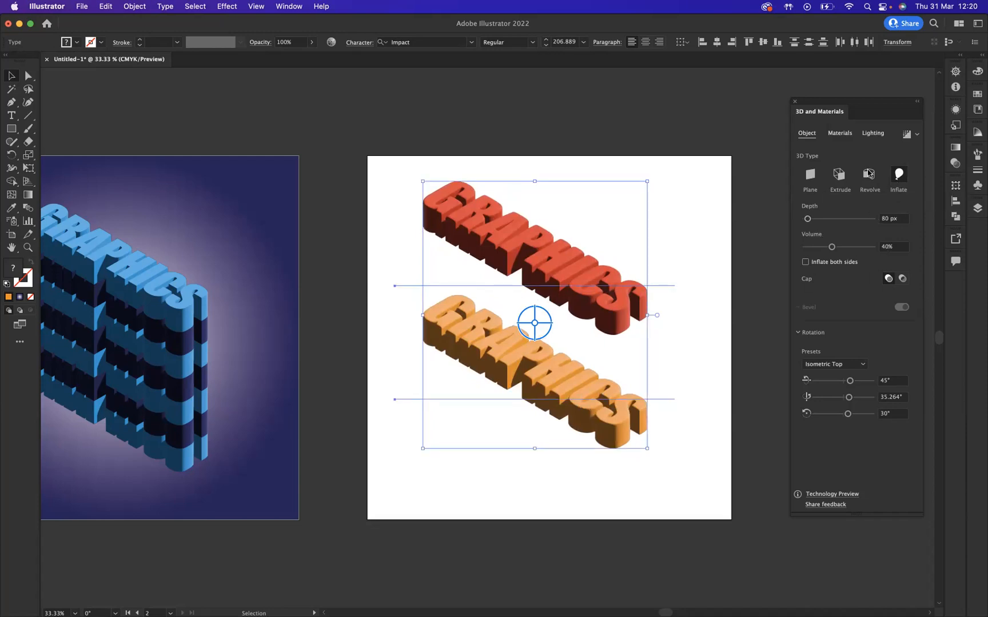
- Try shadows behind both texts with 9% distance from object and 109% shadow bounds, and switch the shadows off again
click(873, 135)
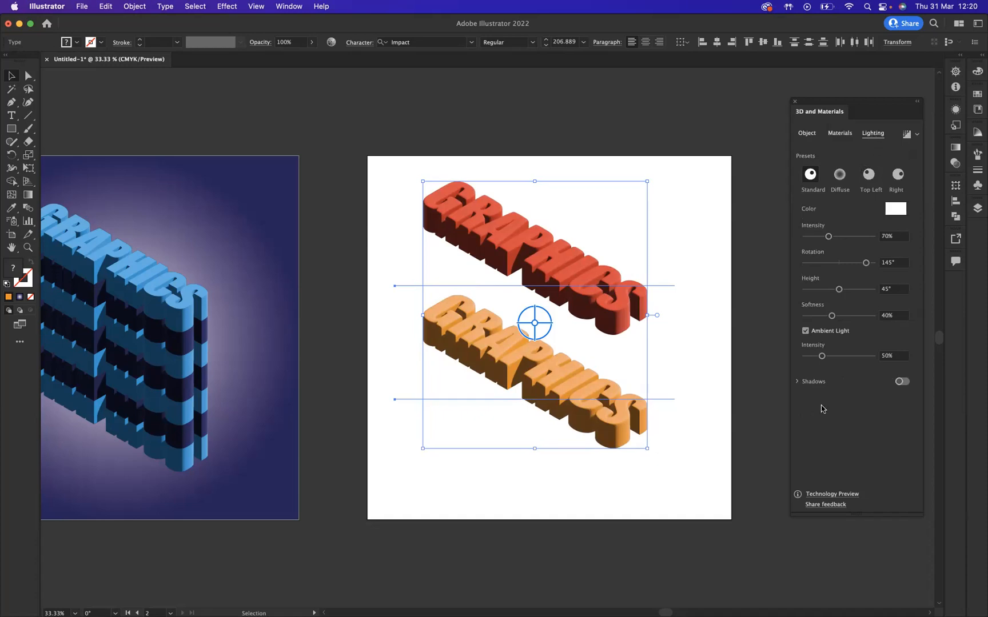
click(902, 382)
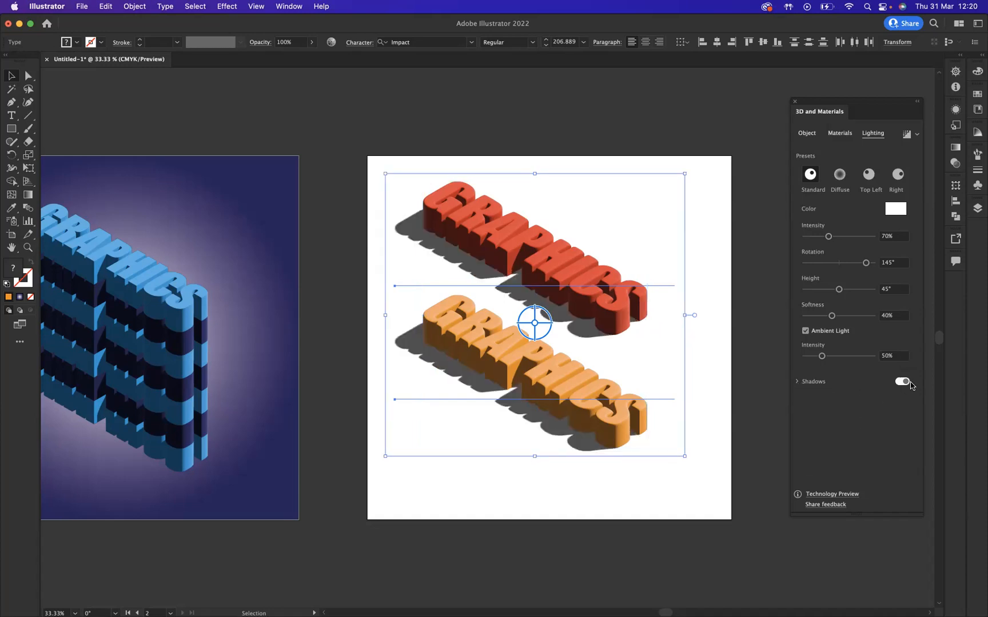
click(799, 382)
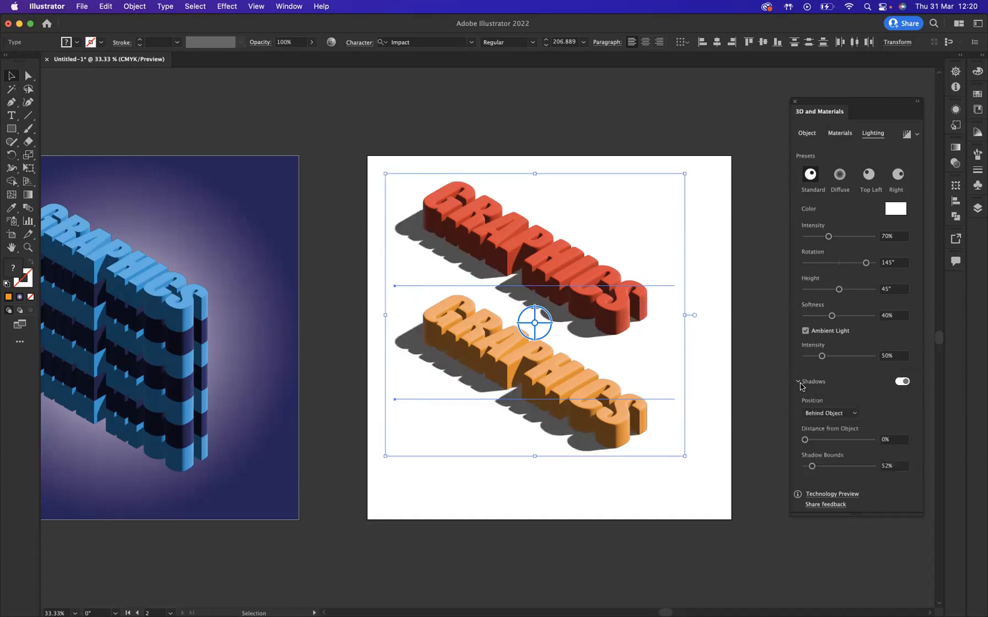
drag(805, 440, 820, 469)
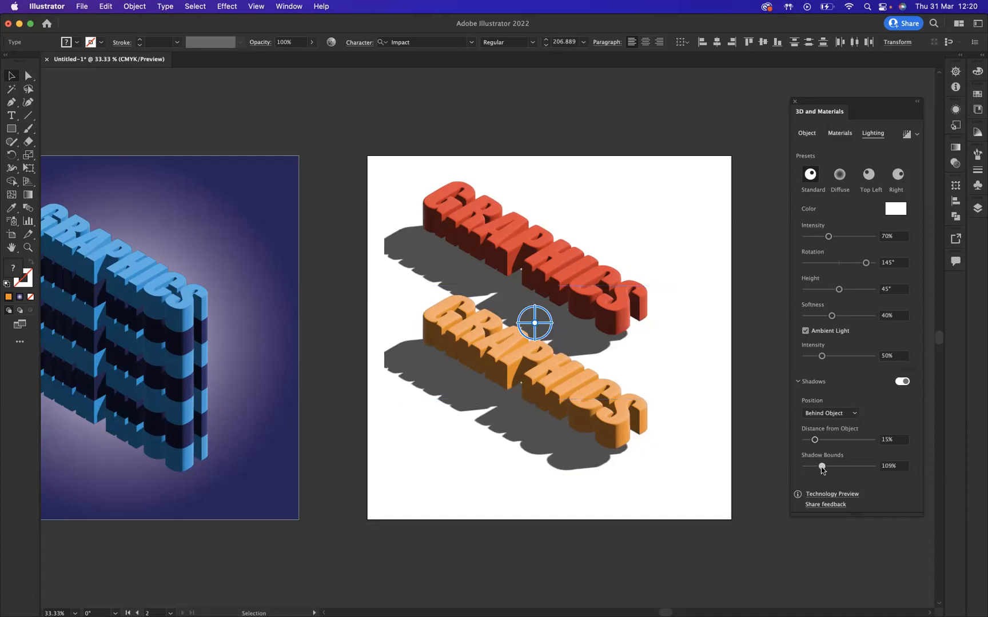
drag(815, 440, 811, 440)
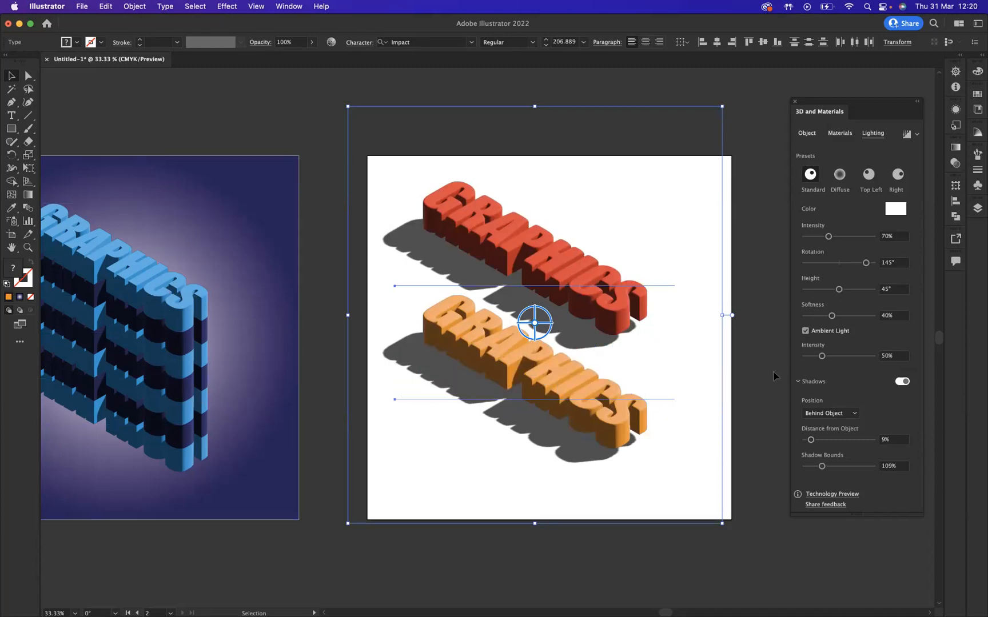
click(902, 383)
click(799, 383)
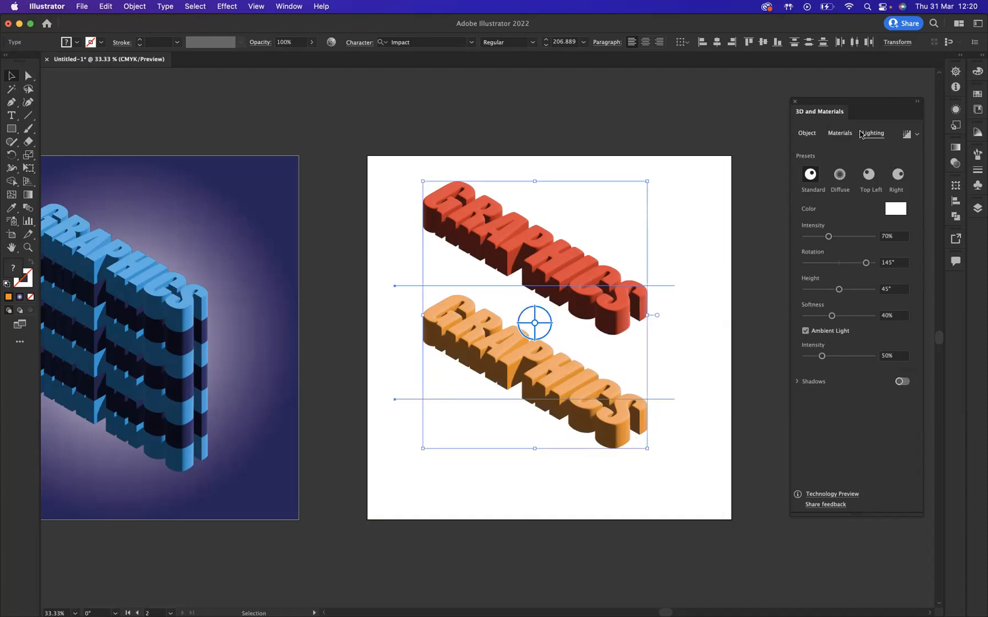
- Change the 3D type of both texts from Inflate back to Extrude
click(807, 134)
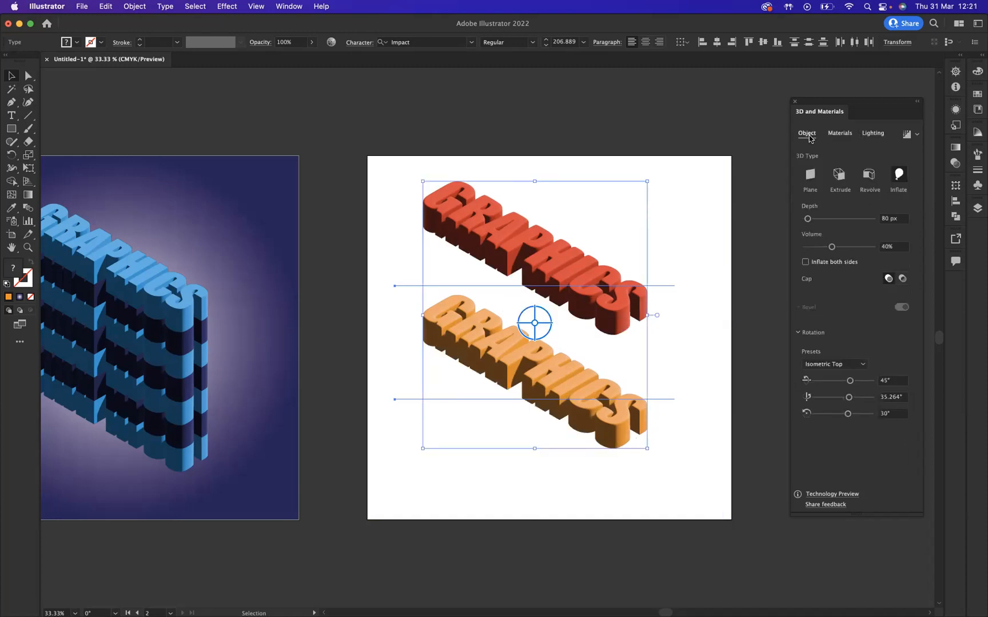
click(843, 181)
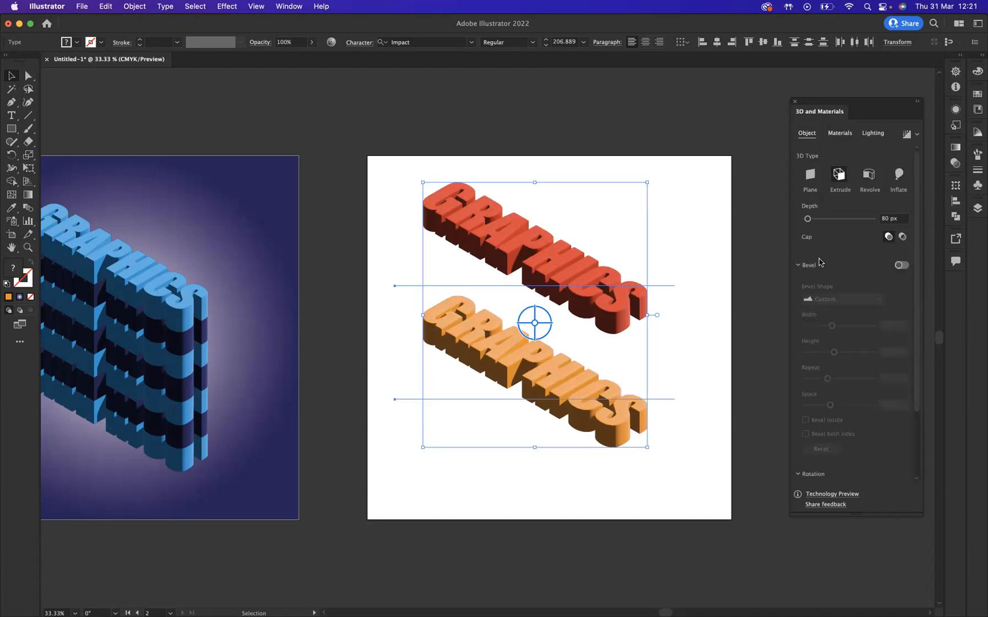
drag(917, 383, 914, 452)
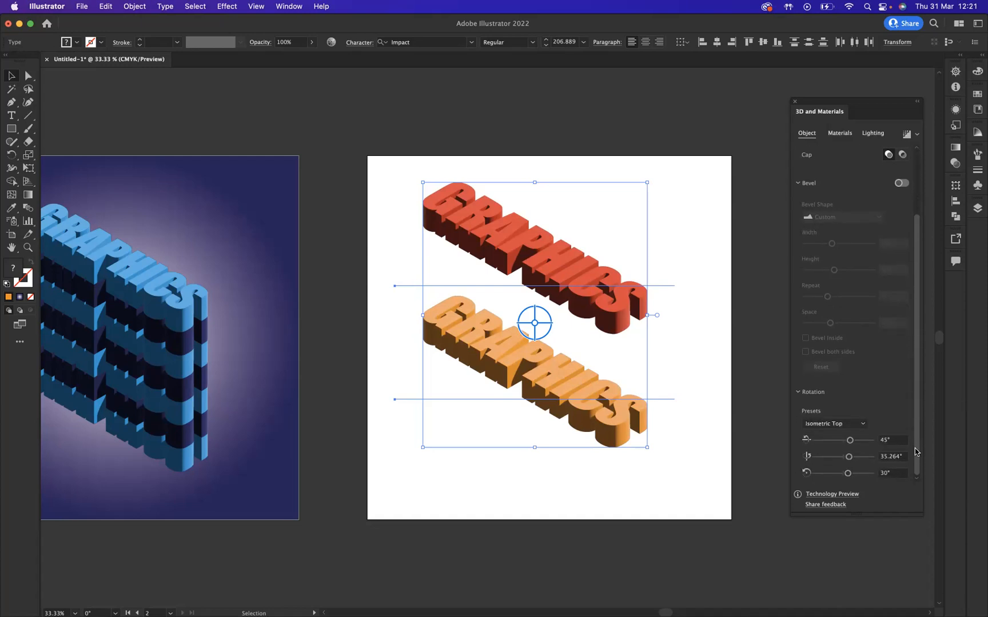
drag(916, 352, 915, 285)
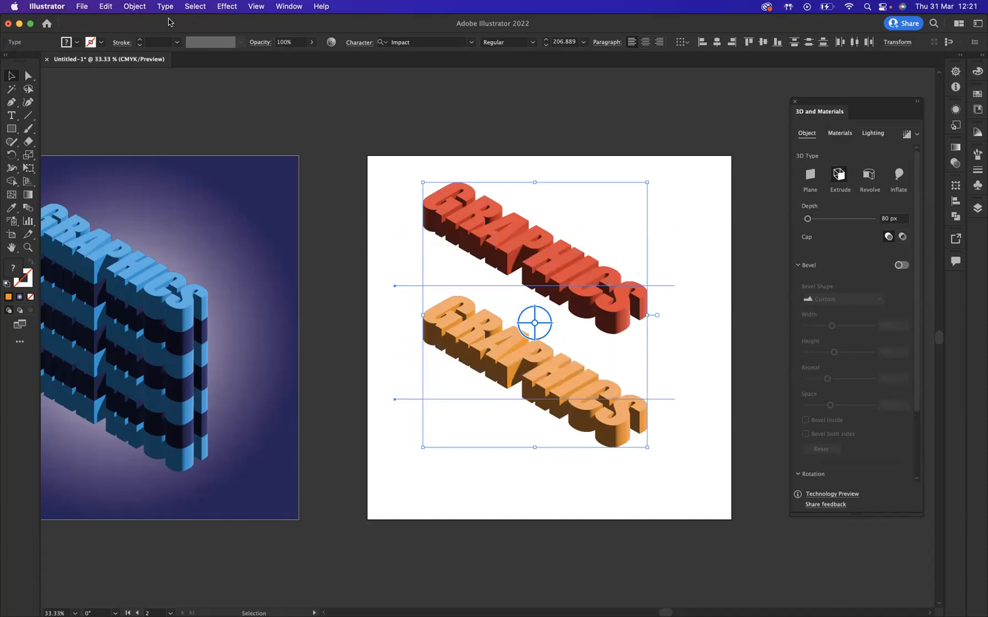
- Expand the appearance of both extruded texts and deselect them
click(135, 6)
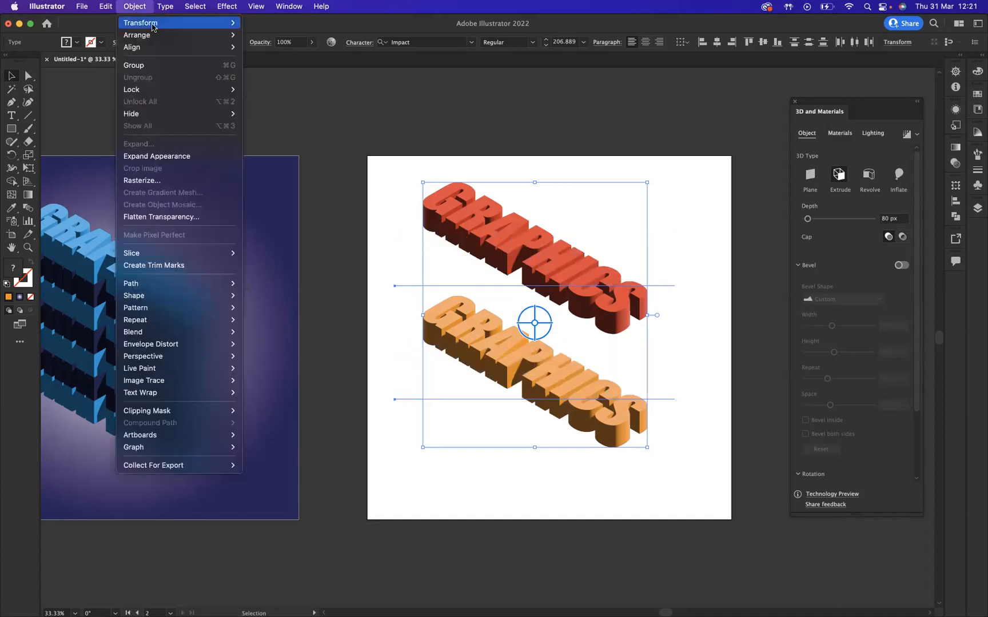
click(170, 159)
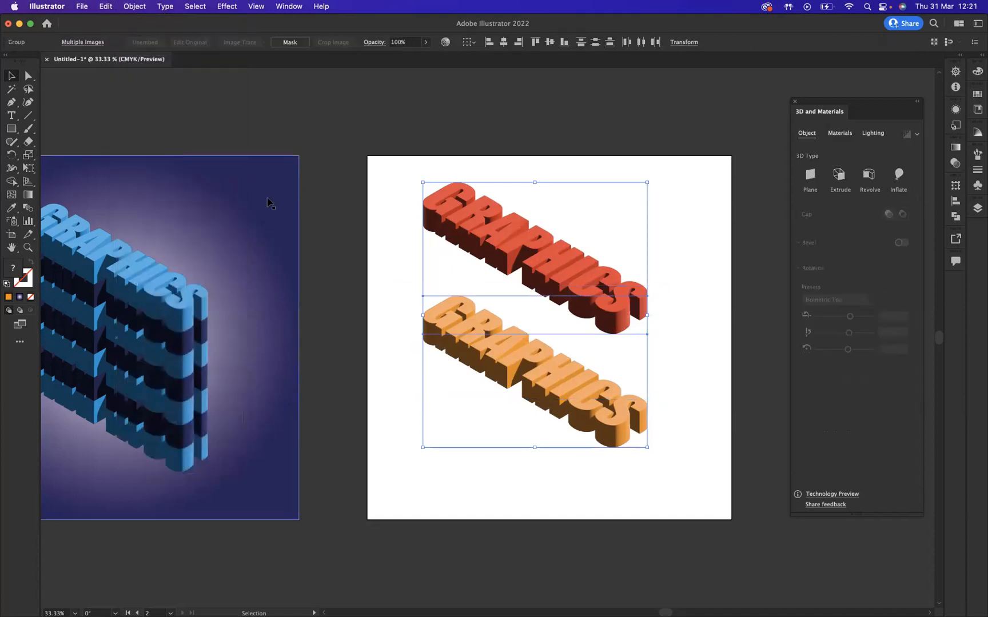
click(704, 200)
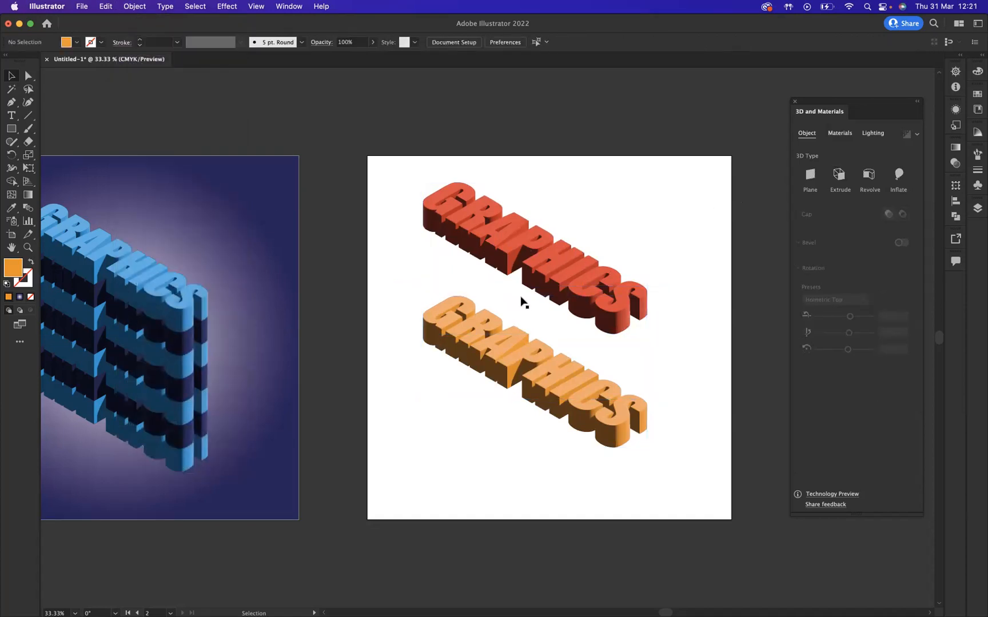
- Stack the orange text directly on the red one and copy the pair upward twice to build six alternating stripes
drag(533, 257, 531, 368)
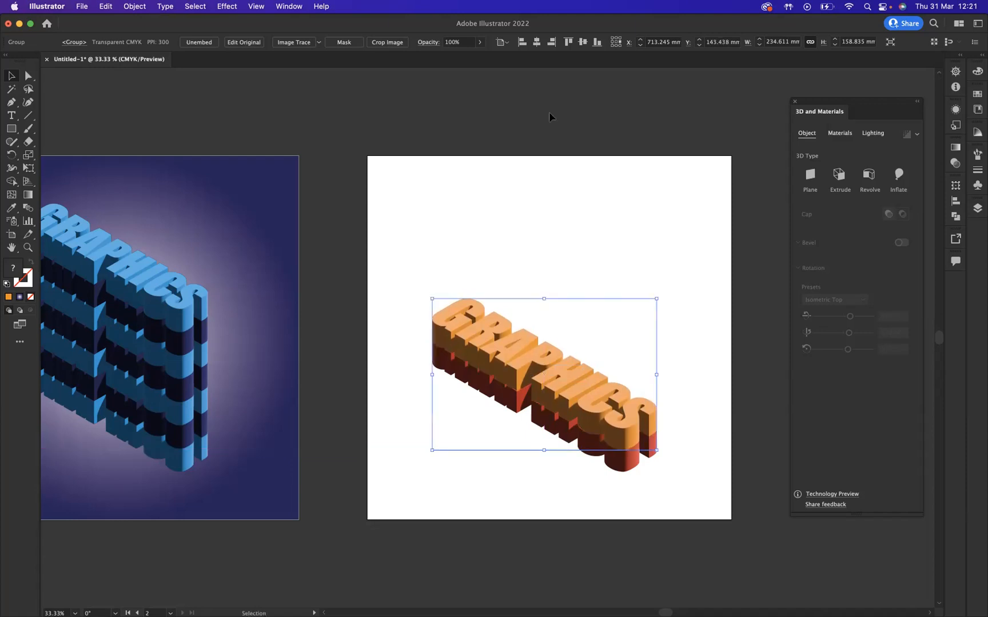
drag(392, 284, 569, 472)
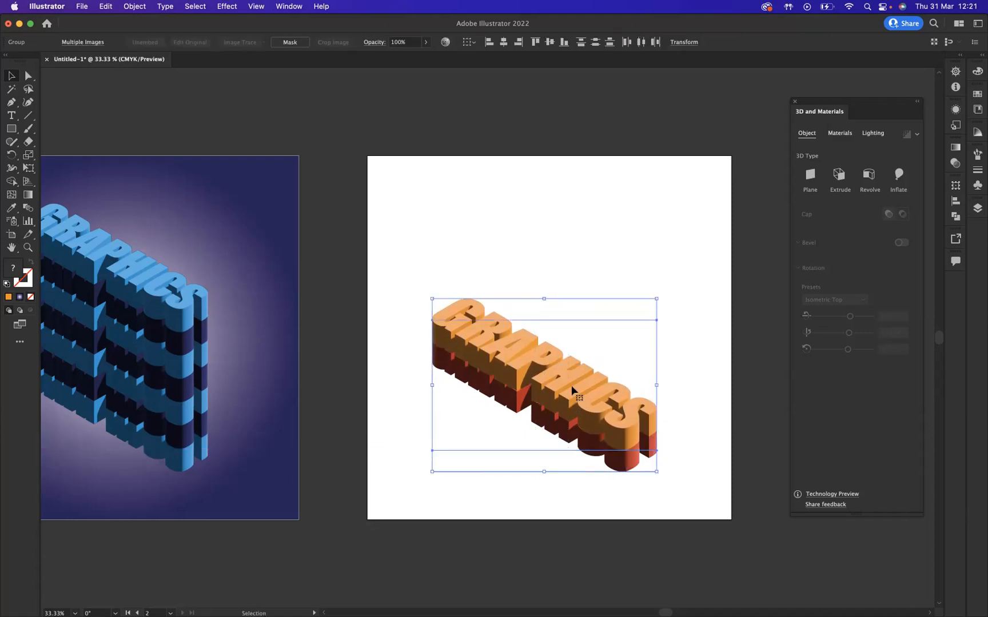
drag(533, 395, 551, 298)
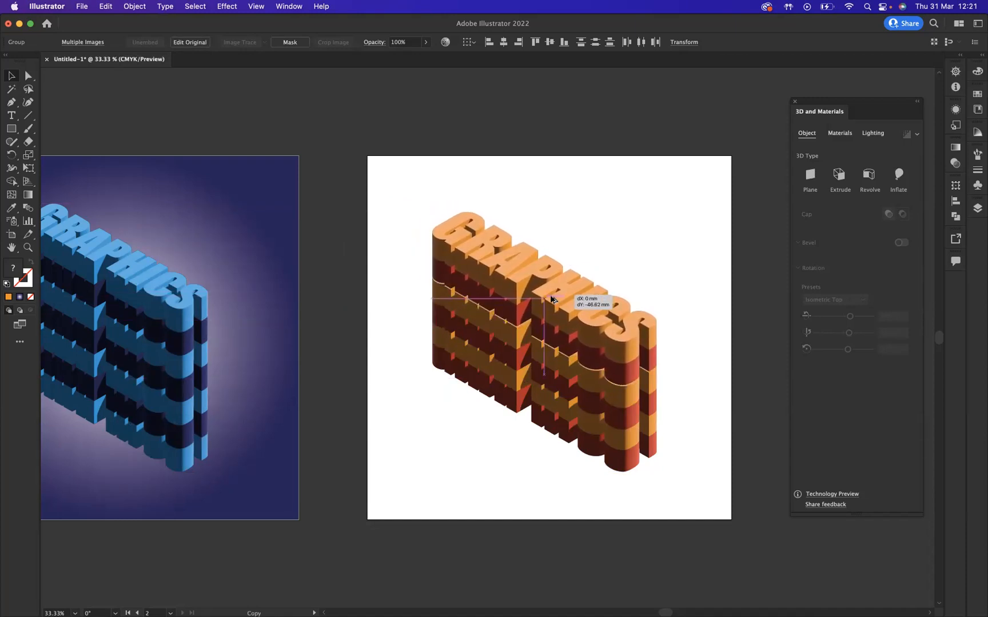
drag(551, 299, 551, 300)
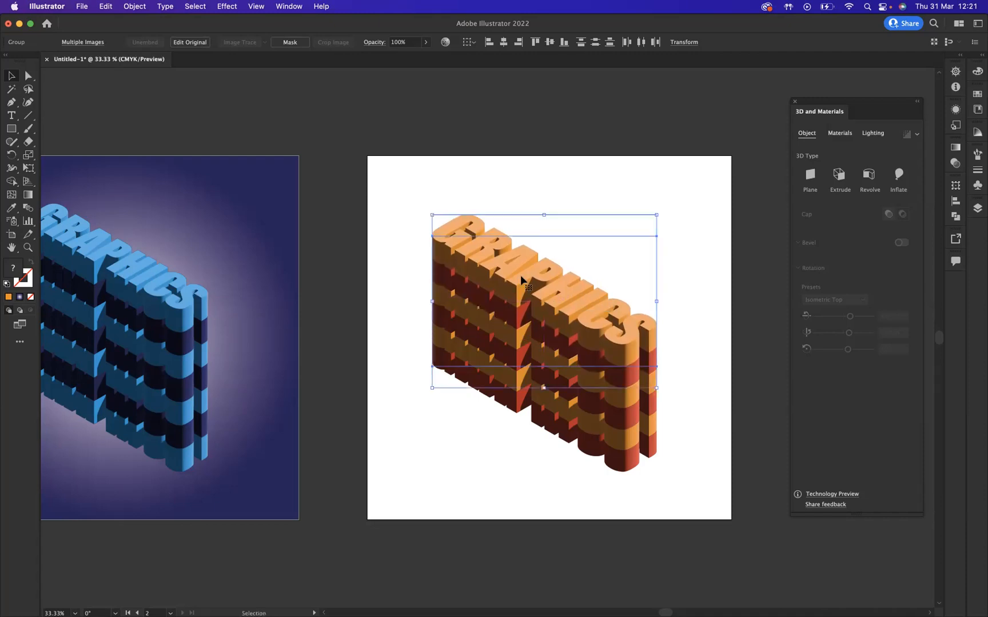
- Select the whole striped stack and centre it horizontally and vertically on the artboard
drag(408, 201, 630, 452)
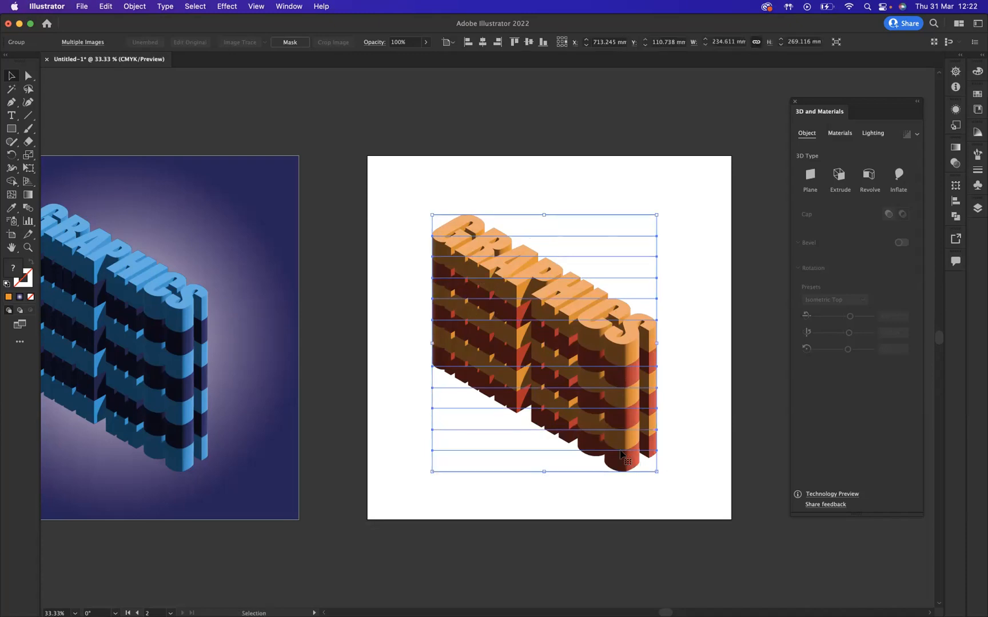
click(547, 168)
drag(556, 293, 565, 292)
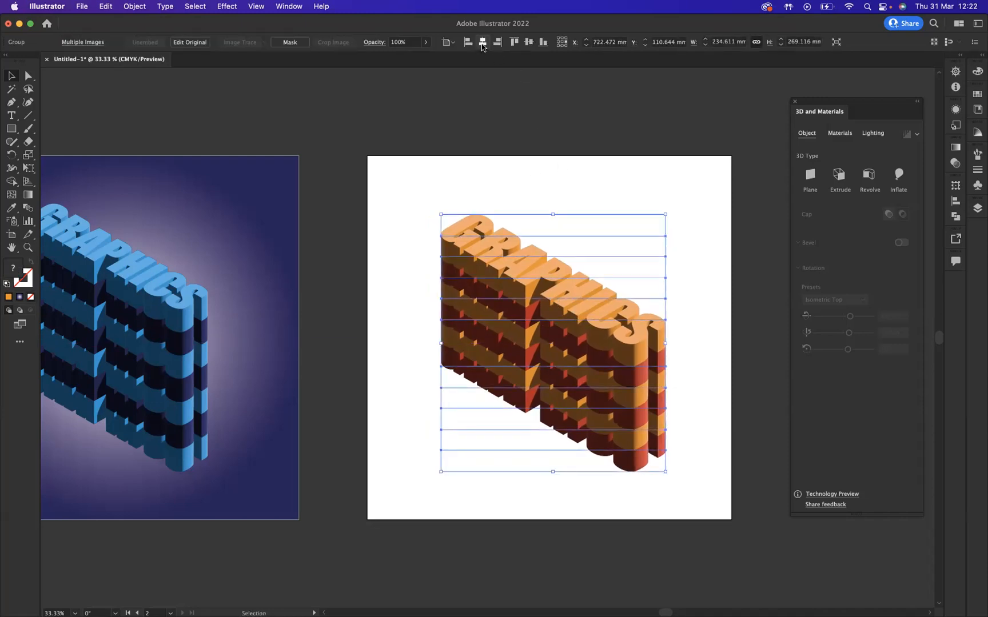
click(529, 45)
click(529, 45)
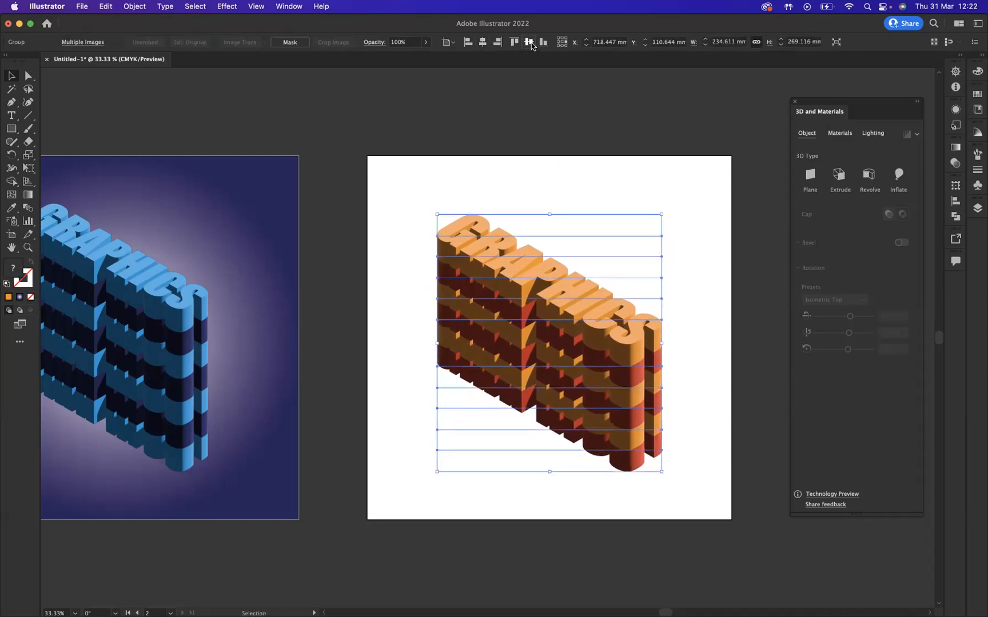
- Draw a 381 × 381 mm rectangle that covers the whole artboard with the lettering
click(450, 179)
drag(12, 129, 79, 133)
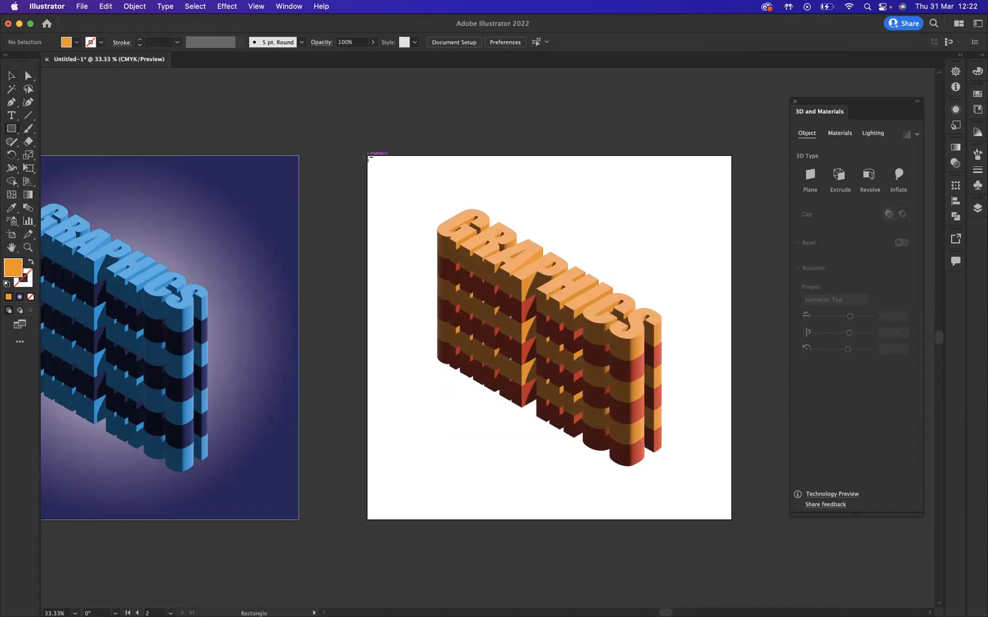
drag(367, 155, 732, 519)
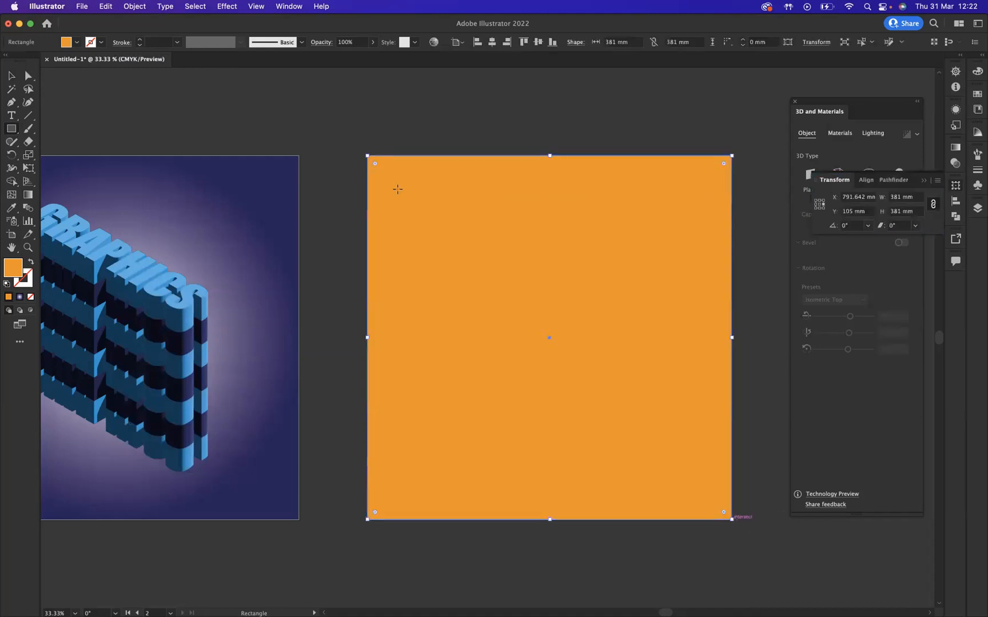
- Fill the rectangle with the white-centred radial gradient and change its outer colour stop to orange
click(19, 296)
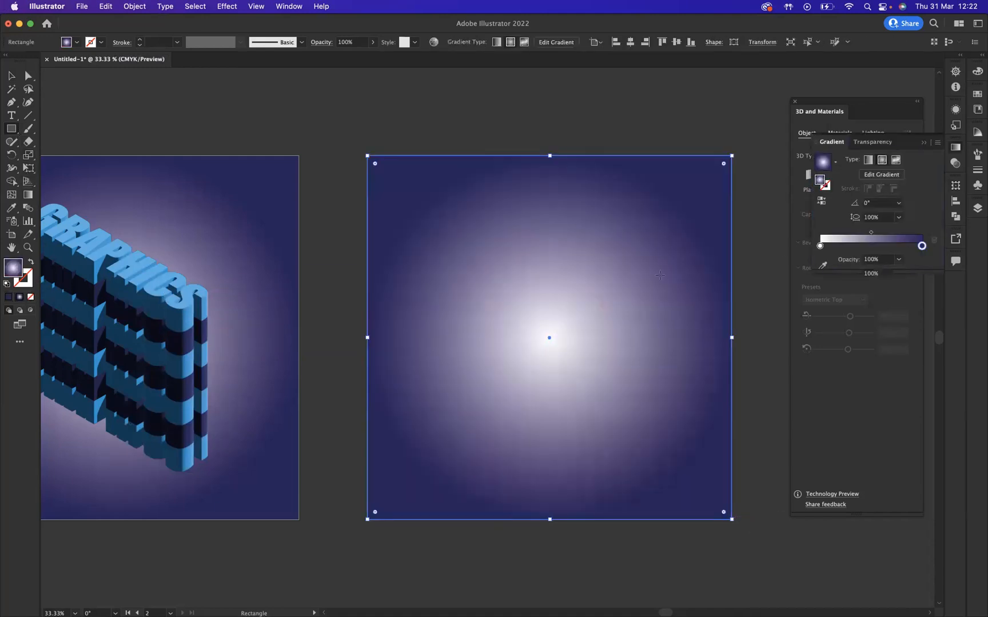
double_click(922, 246)
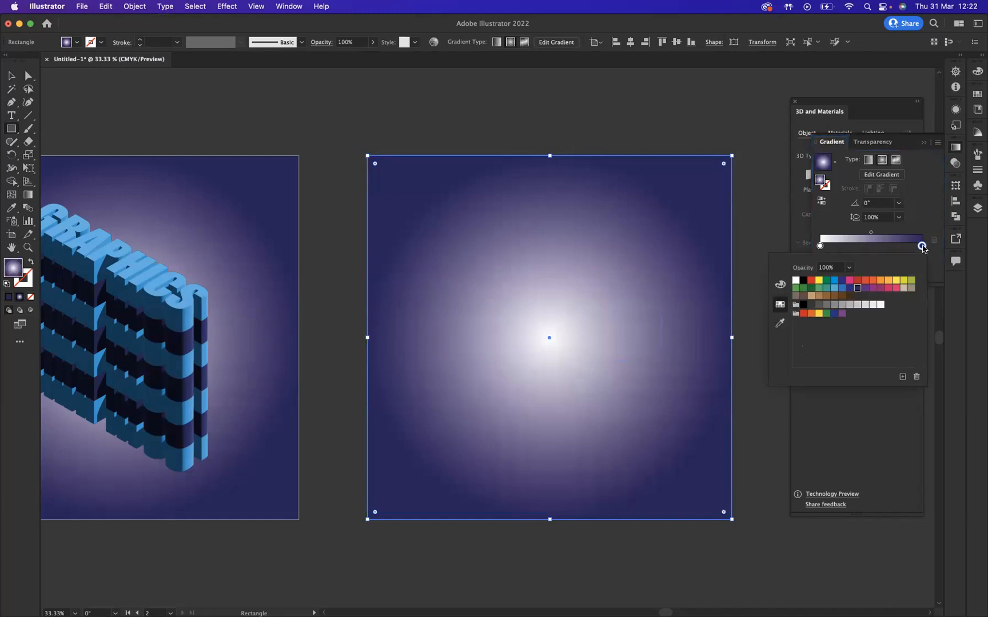
click(873, 281)
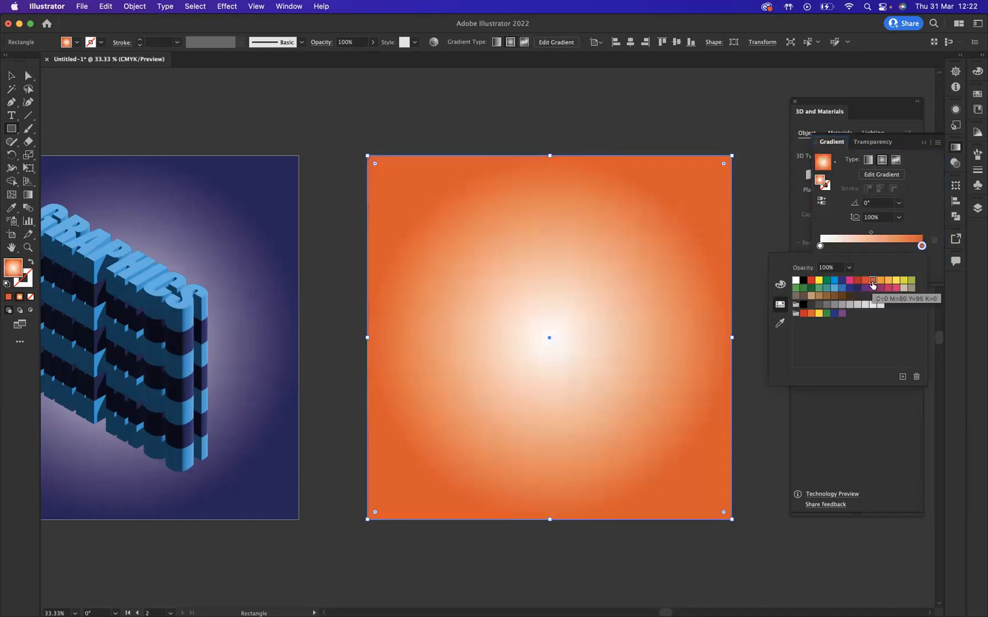
- Send the gradient rectangle to the back behind the striped lettering and deselect it
click(9, 78)
right_click(423, 186)
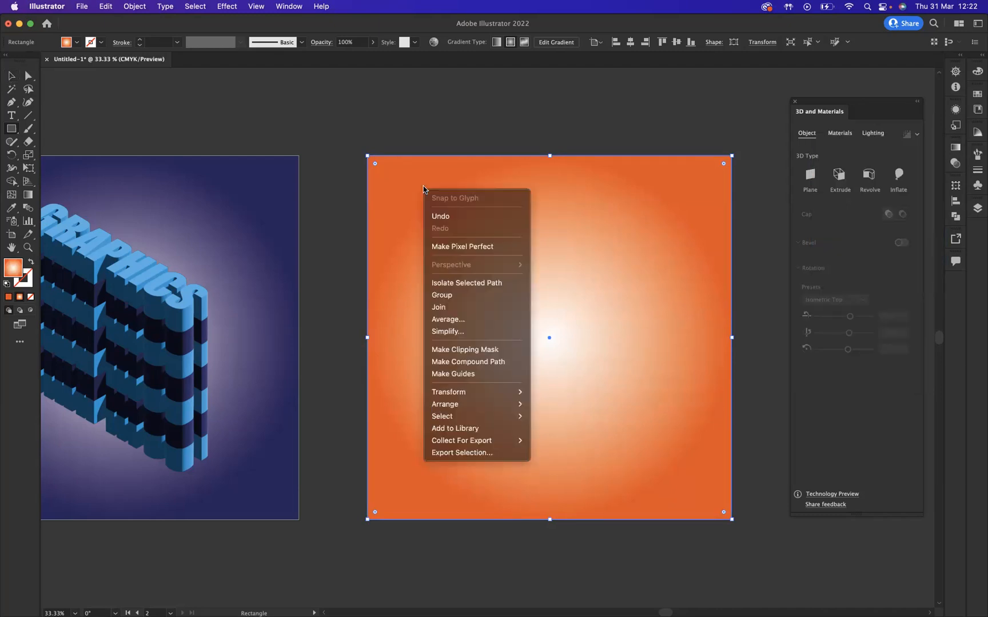
mouse_move(494, 407)
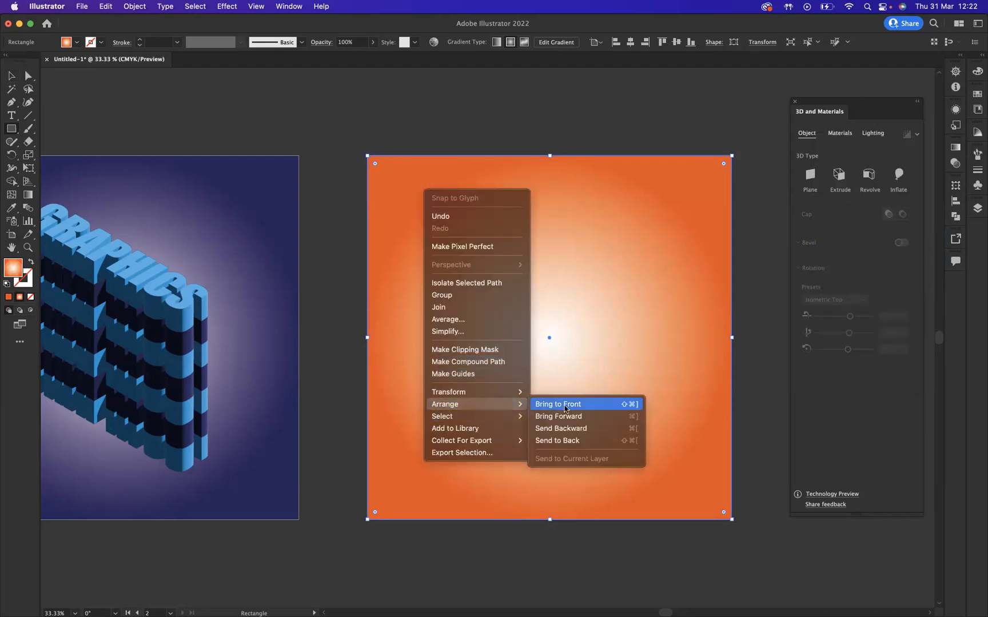
click(574, 441)
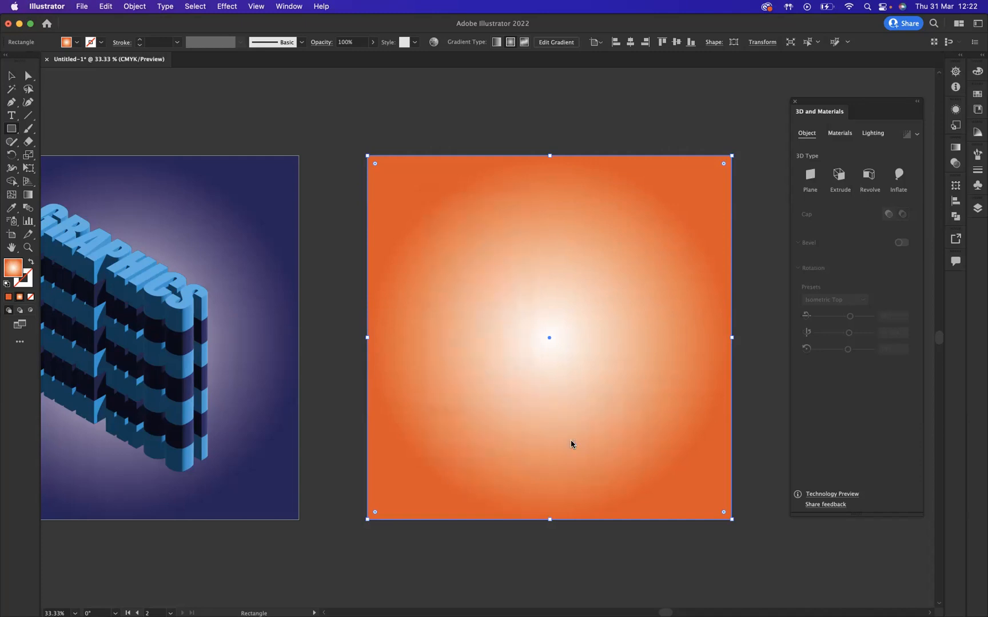
click(10, 75)
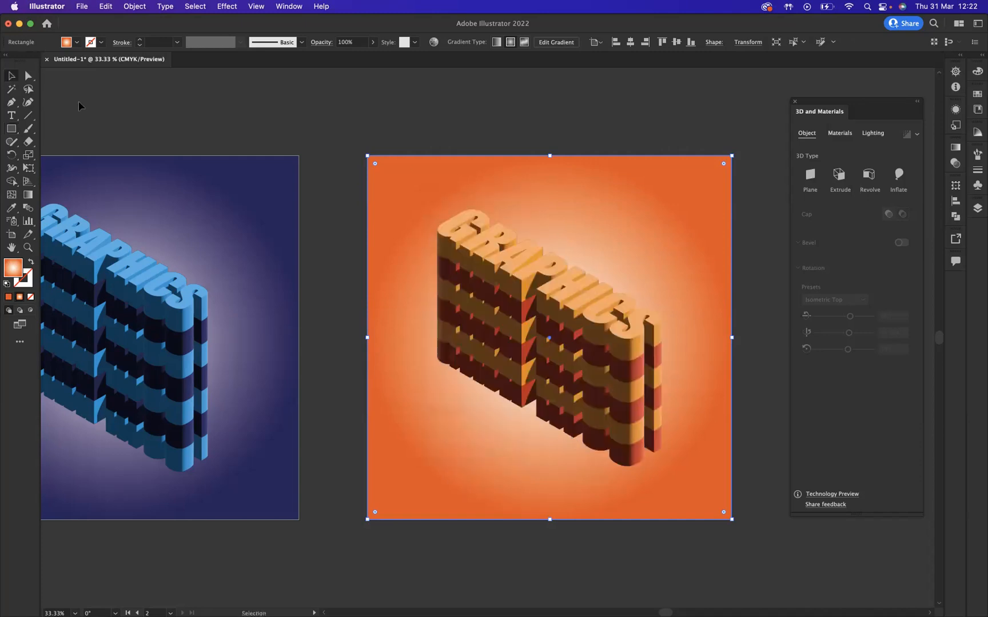
click(545, 139)
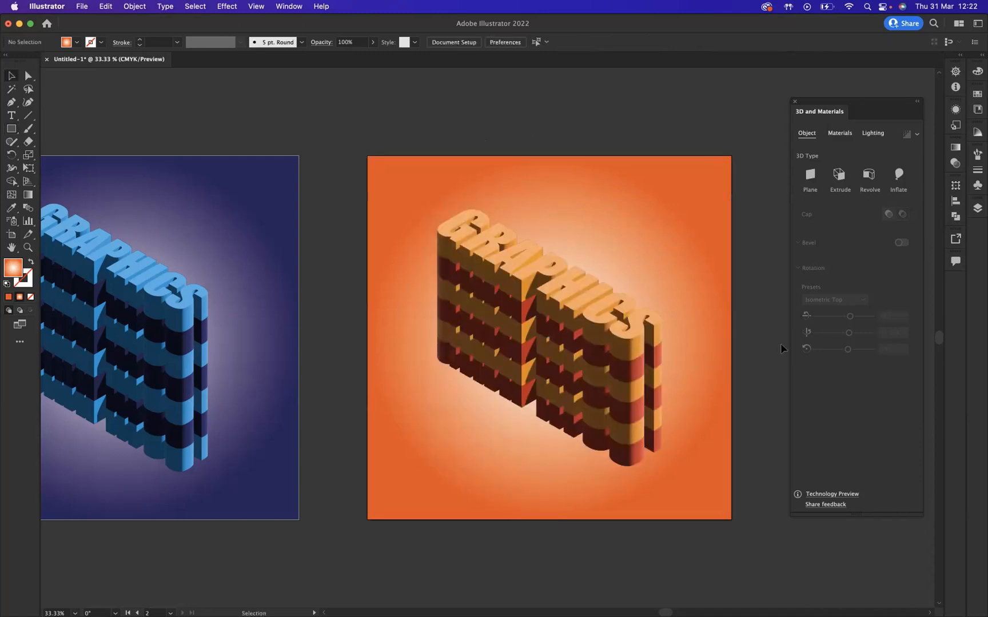